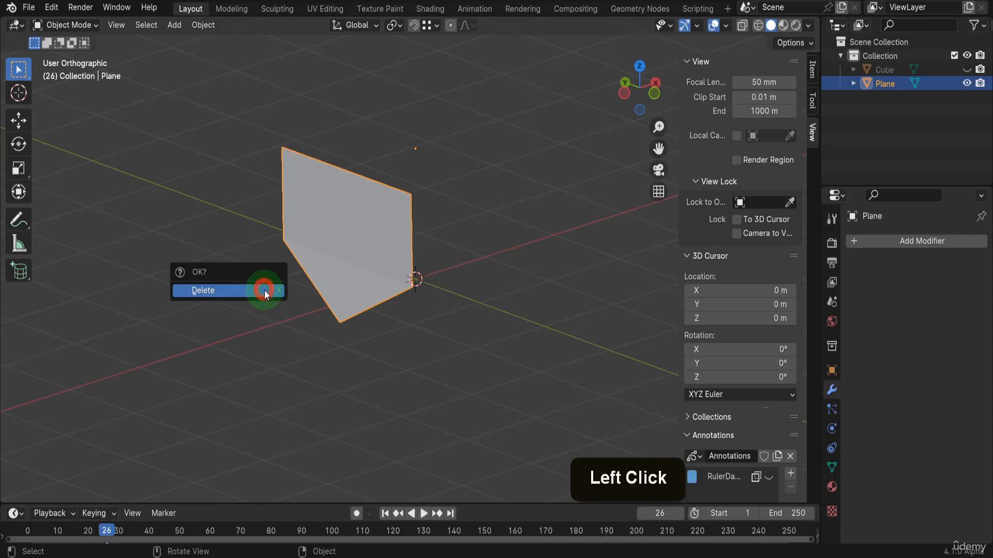
Add a cylinder mesh with the default dimensions at the world origin
click(176, 25)
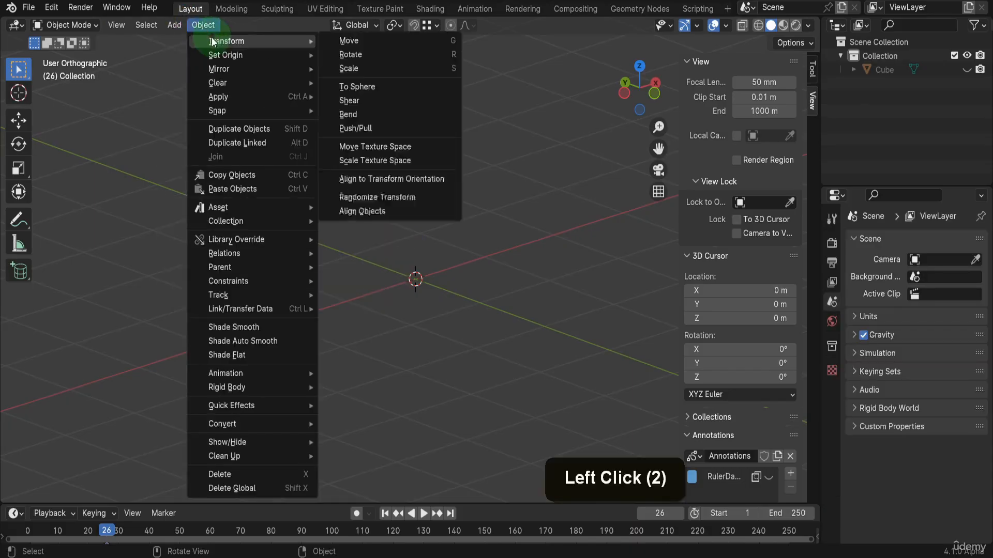
mouse_move(216, 42)
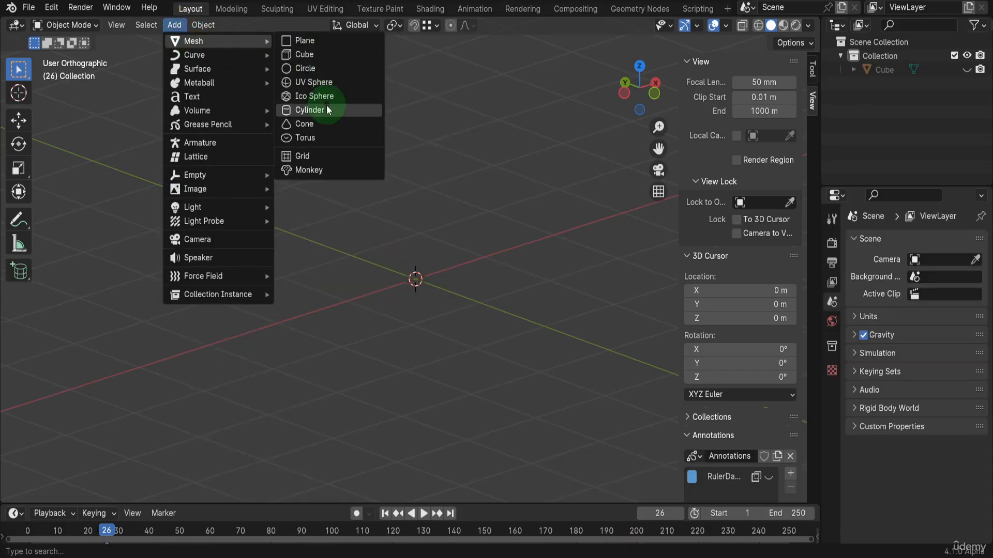
click(310, 110)
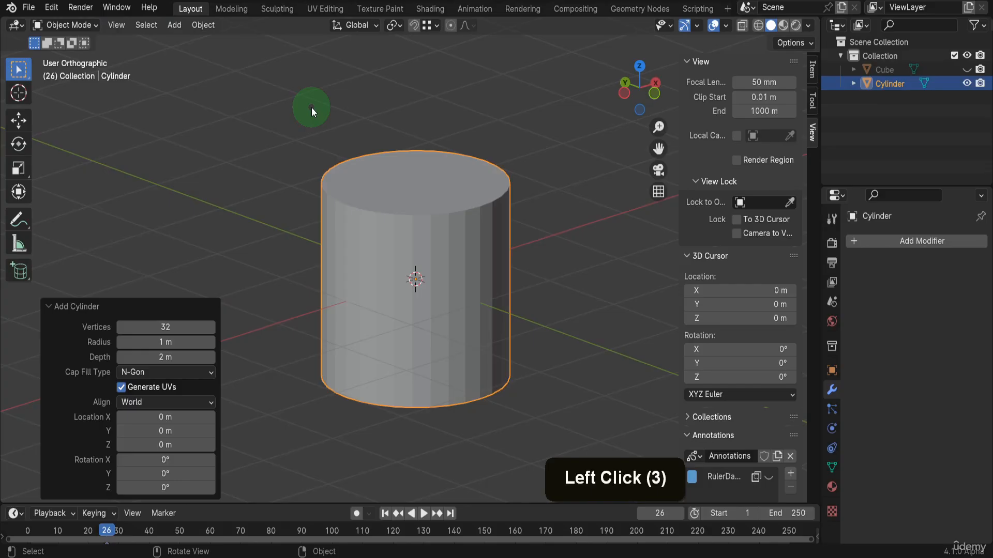
In Edit Mode, select the cylinder's top edge loop and set up the Spin tool on the Y axis in front view
key(Tab)
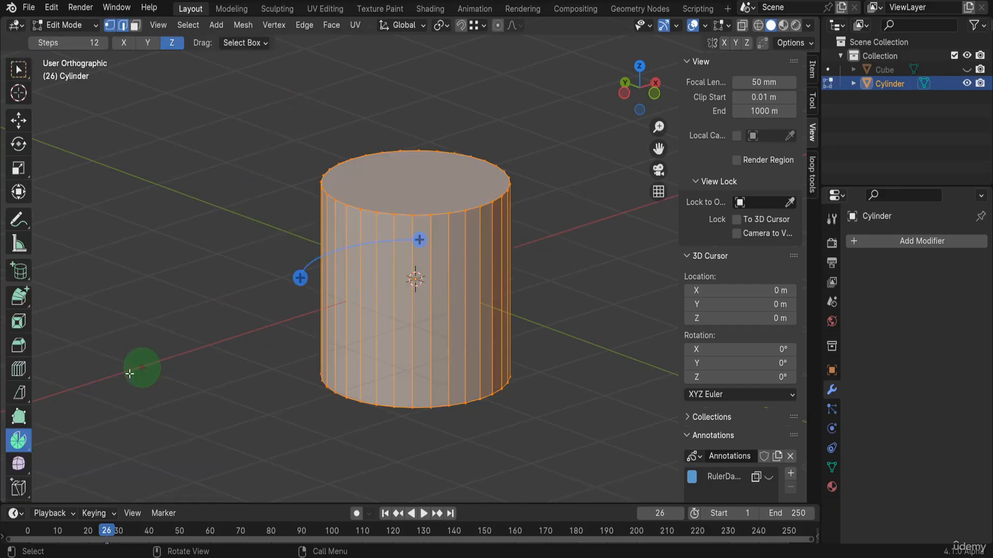
click(20, 442)
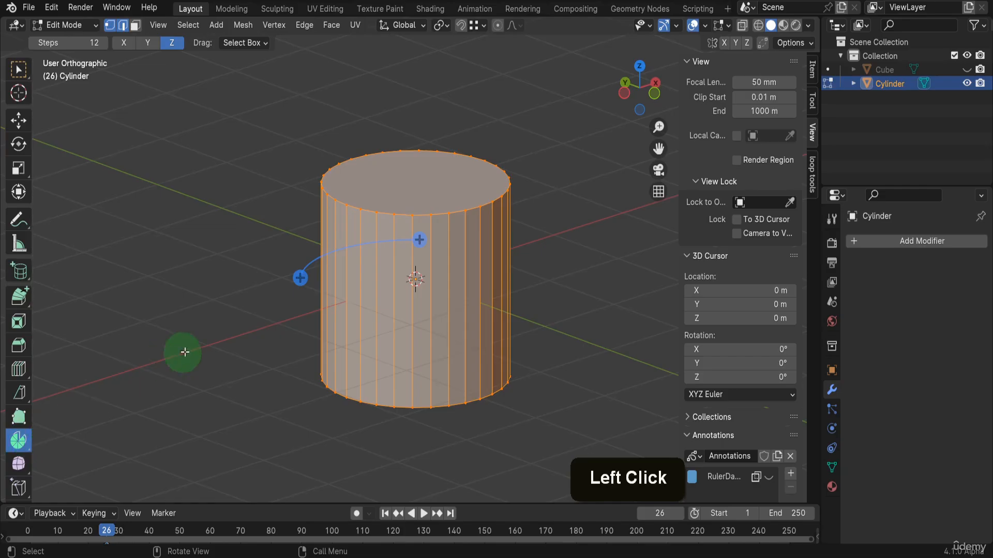
alt+click(351, 209)
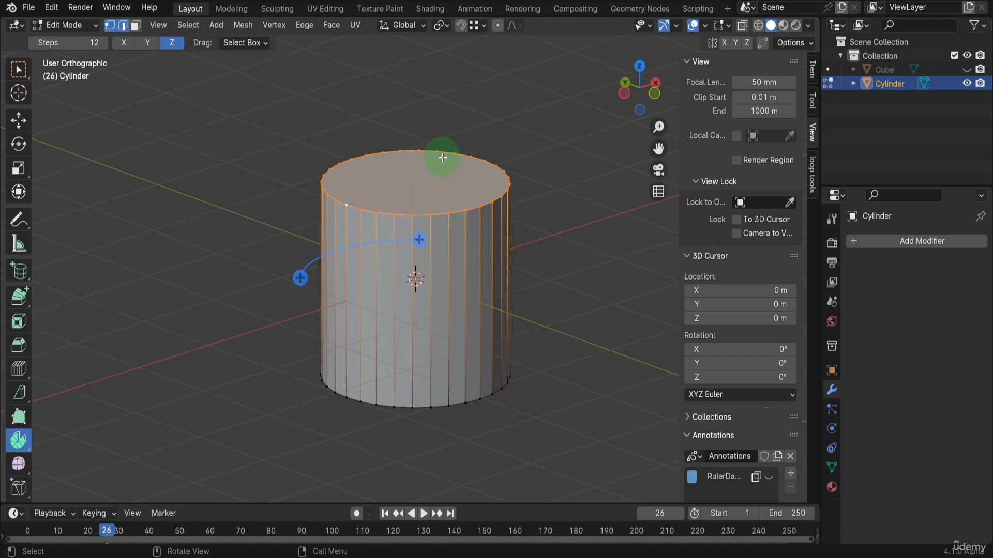
click(654, 96)
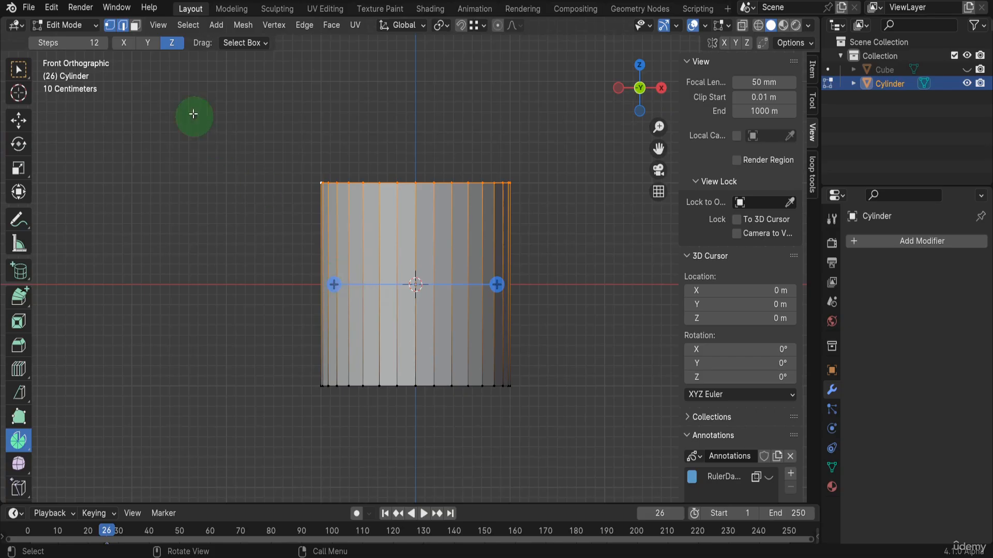
click(147, 43)
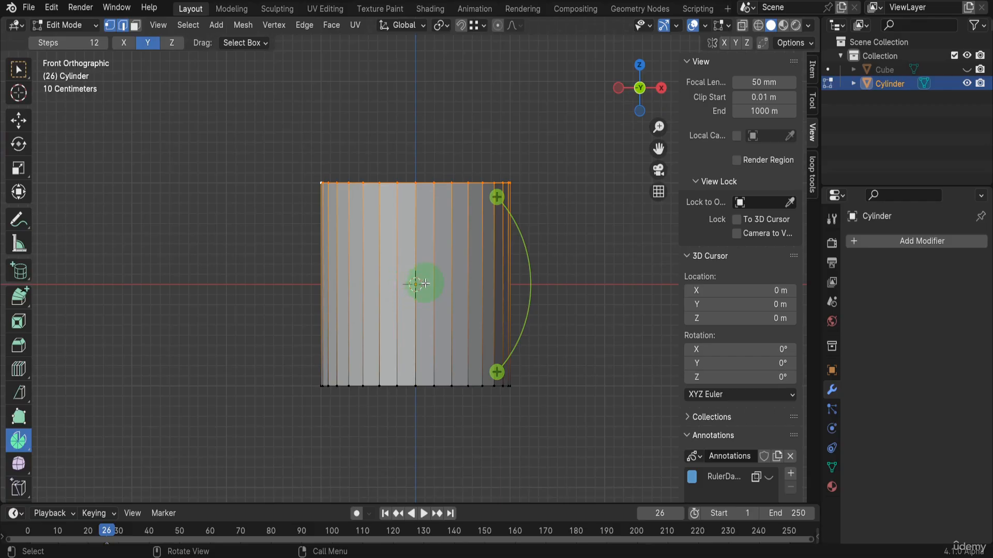
Try to spin the top edge loop about 71.2° around the Y axis with the spin centre X at -1.9 m
drag(497, 197, 353, 167)
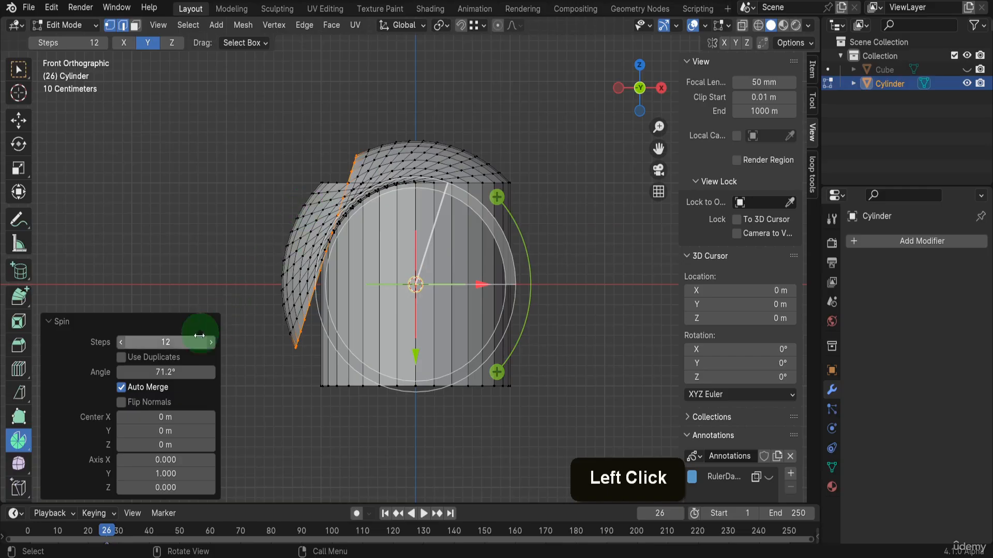
drag(166, 417, 567, 264)
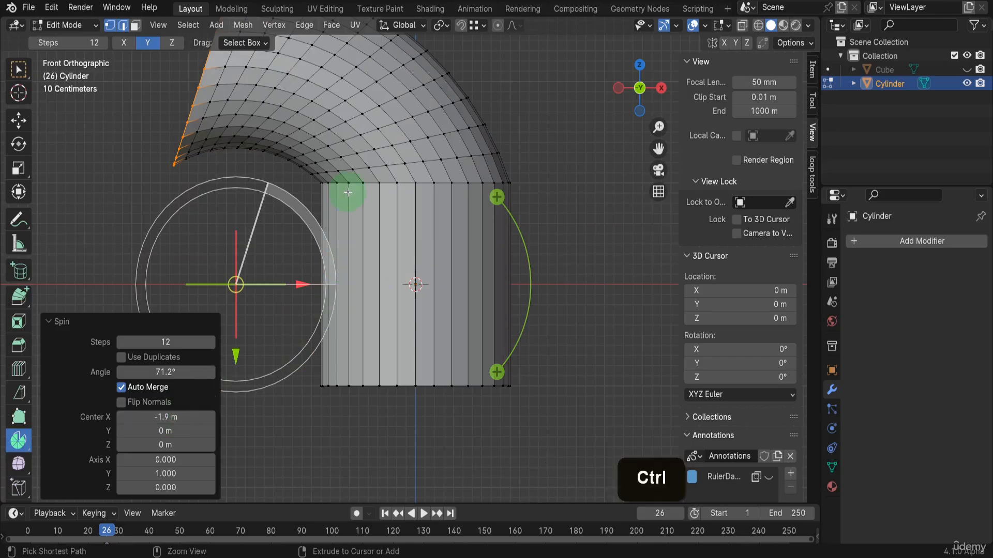
key(ctrl+z)
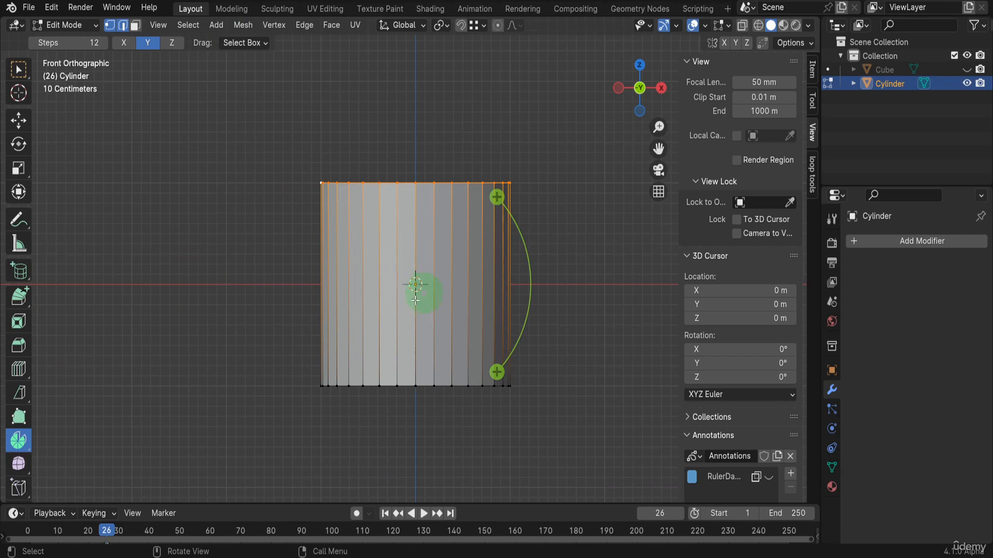
Place the 3D cursor beside the cylinder level with its top rim, at about X -2.015 m and Z 0.9965 m
drag(727, 293, 738, 293)
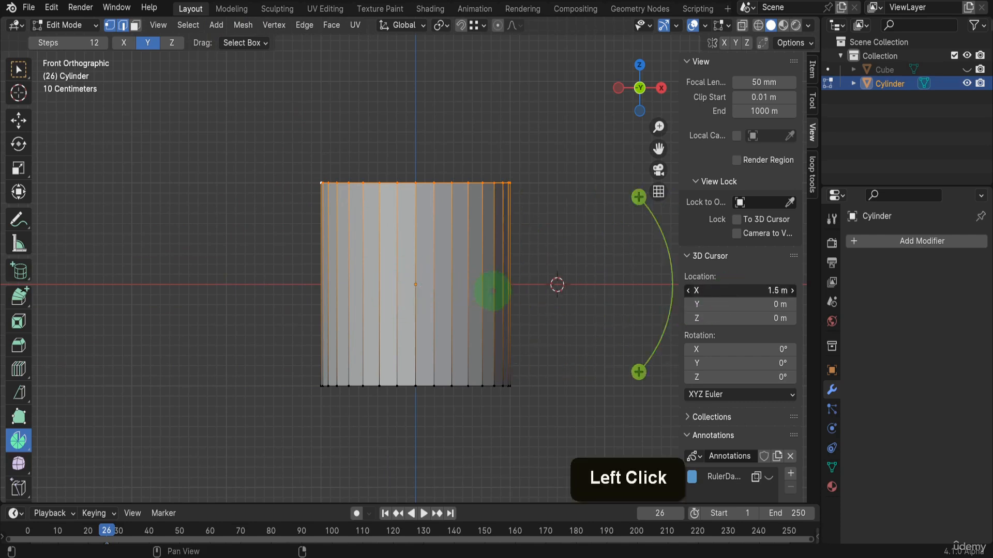
drag(492, 291, 472, 291)
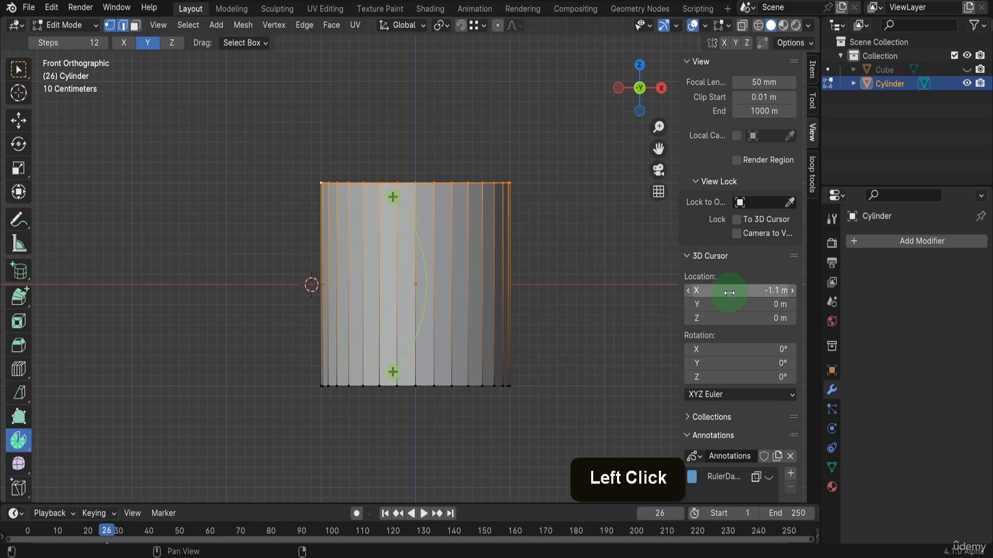
shift+right_click(225, 183)
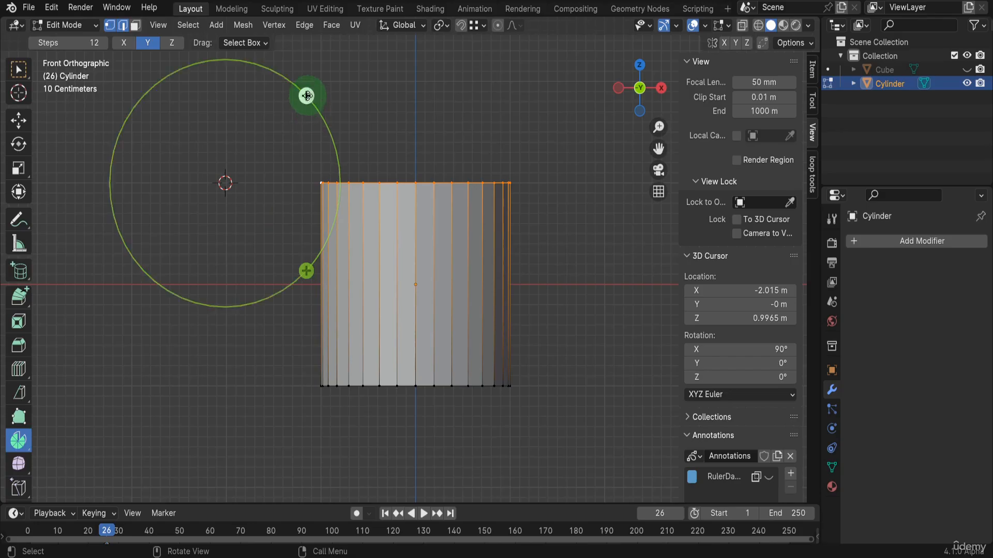
Spin the top edge loop 90° around the 3D cursor and shift the spin centre X to -2.19 m
drag(305, 95, 147, 104)
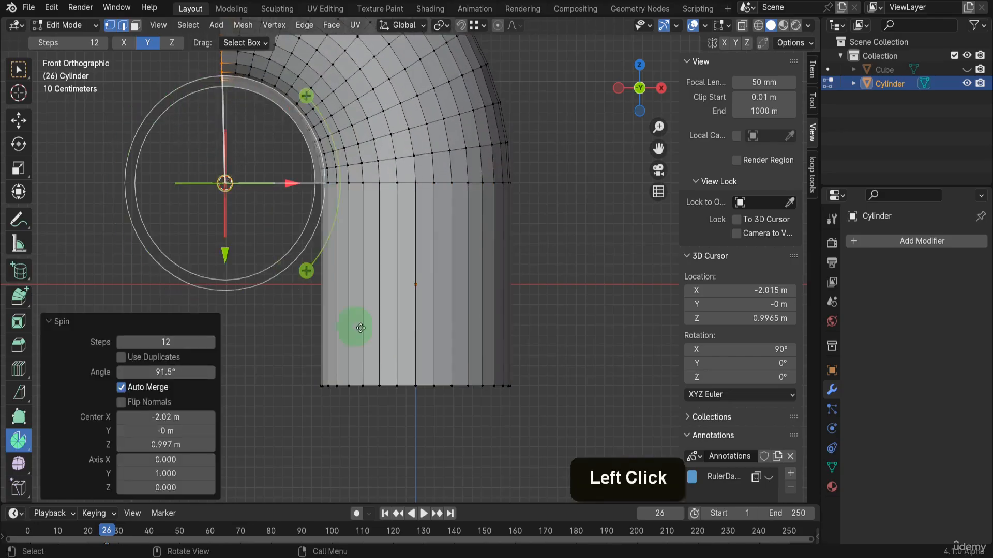
scroll(486, 301, down, 4)
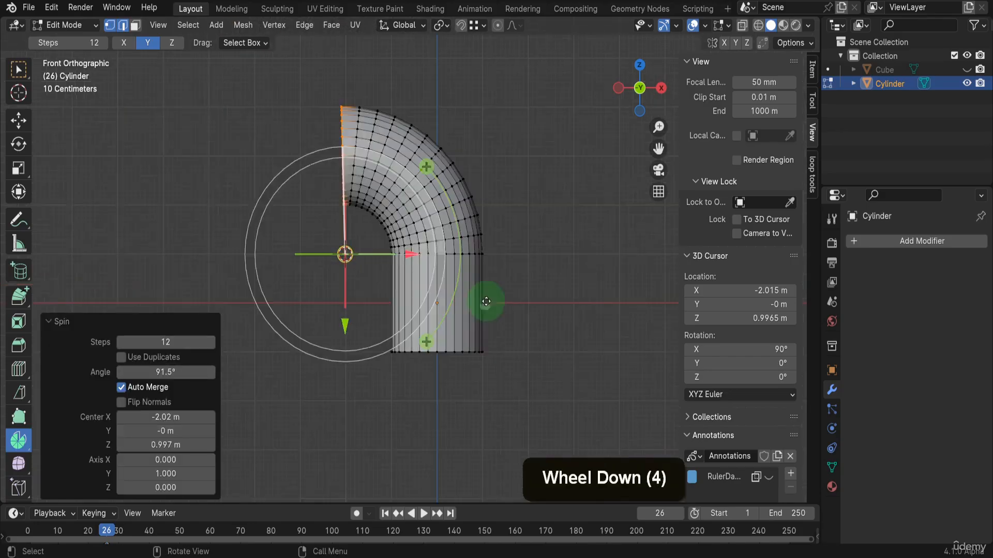
click(173, 373)
text(90)
key(Return)
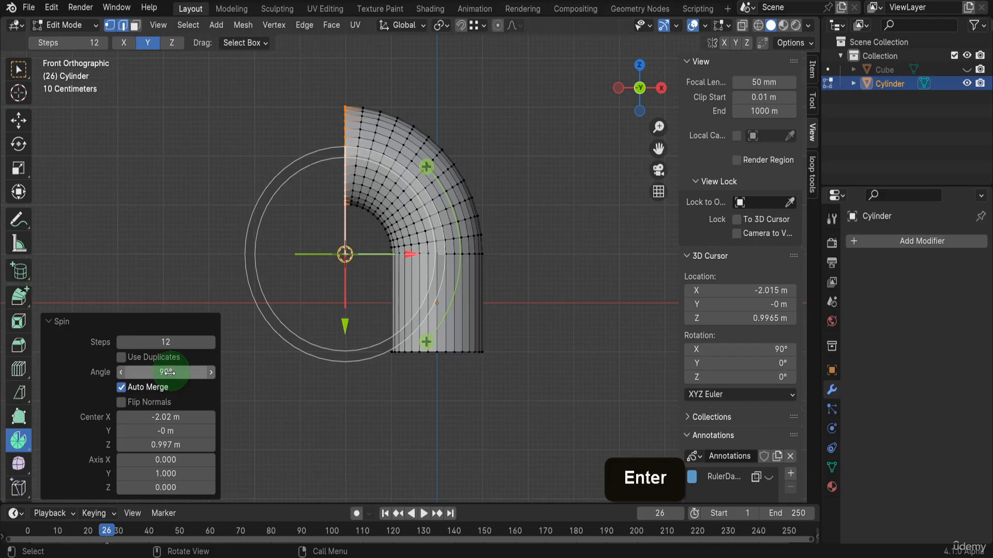
drag(206, 417, 165, 416)
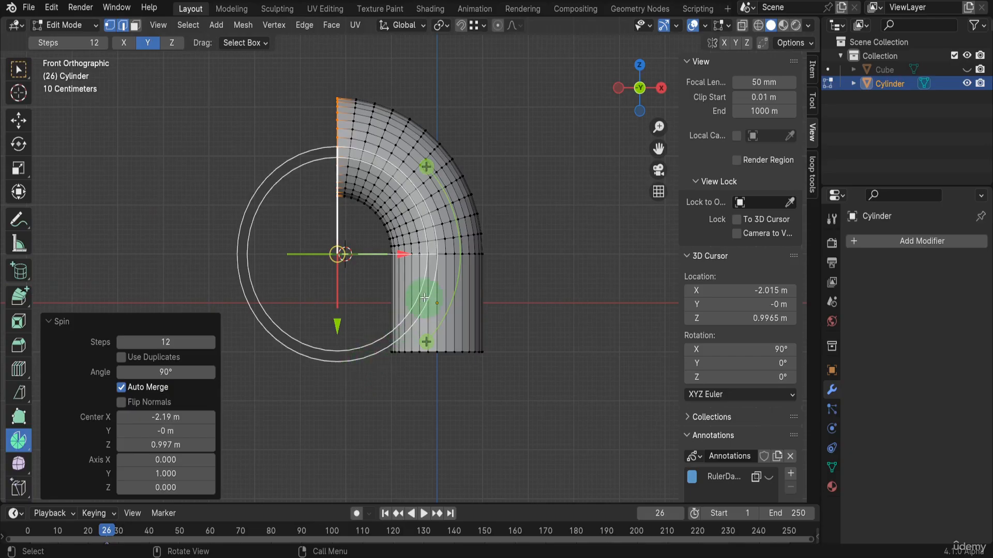
Select the entire bent cylinder and merge all its vertices at center into a single vertex
key(a)
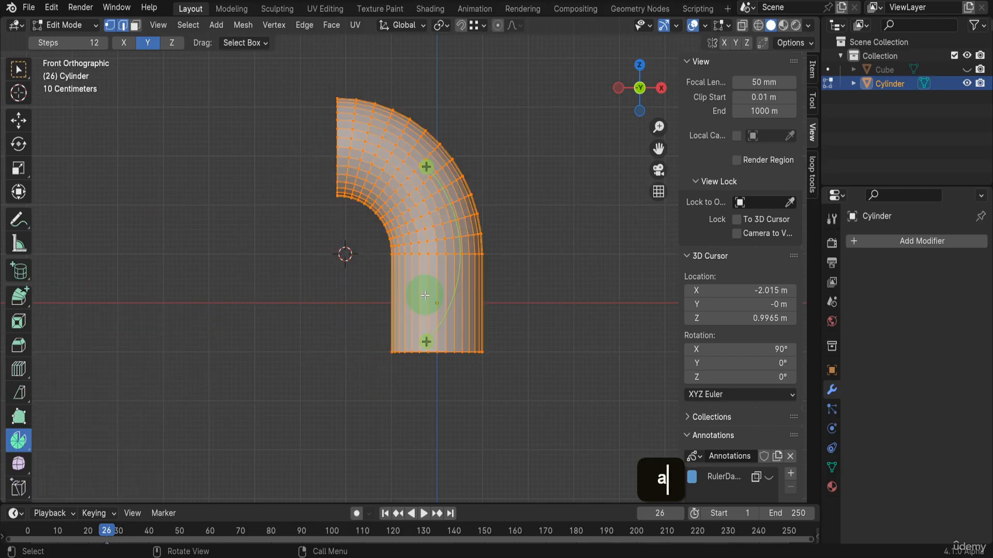
key(m)
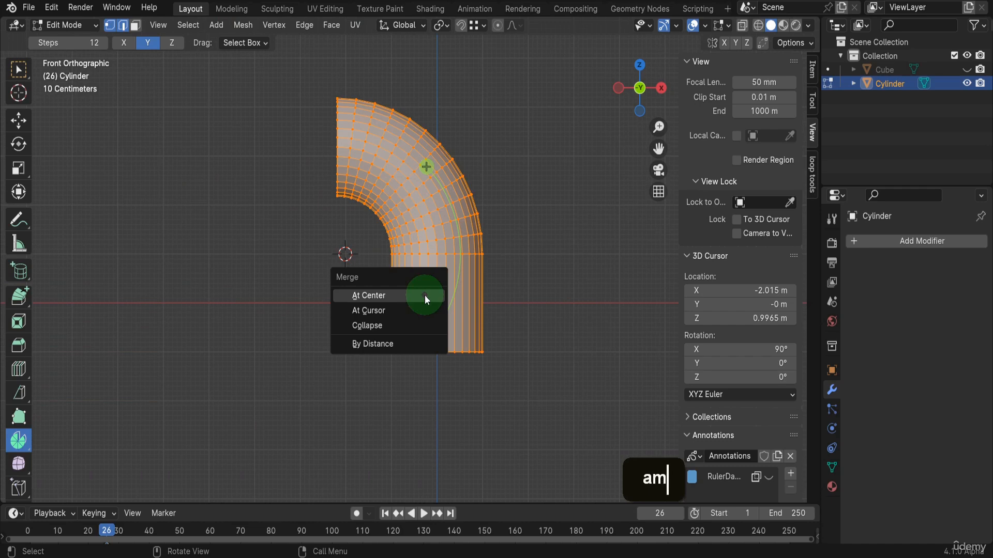
click(373, 296)
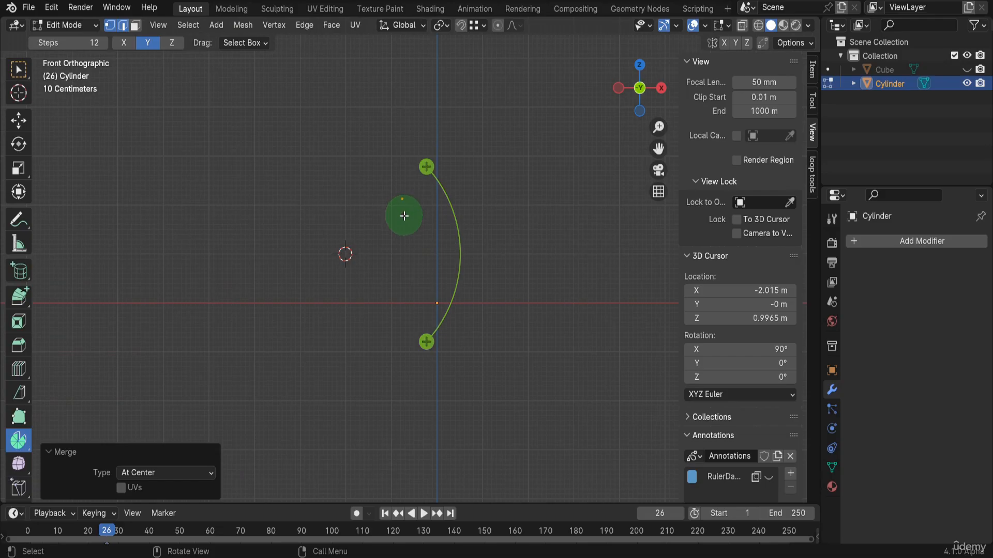
key(g)
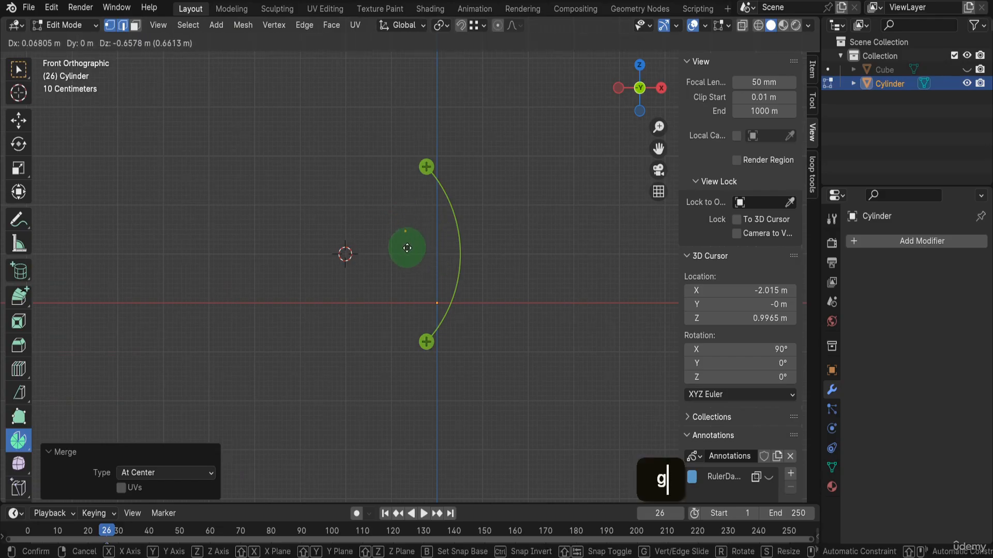
right_click(406, 247)
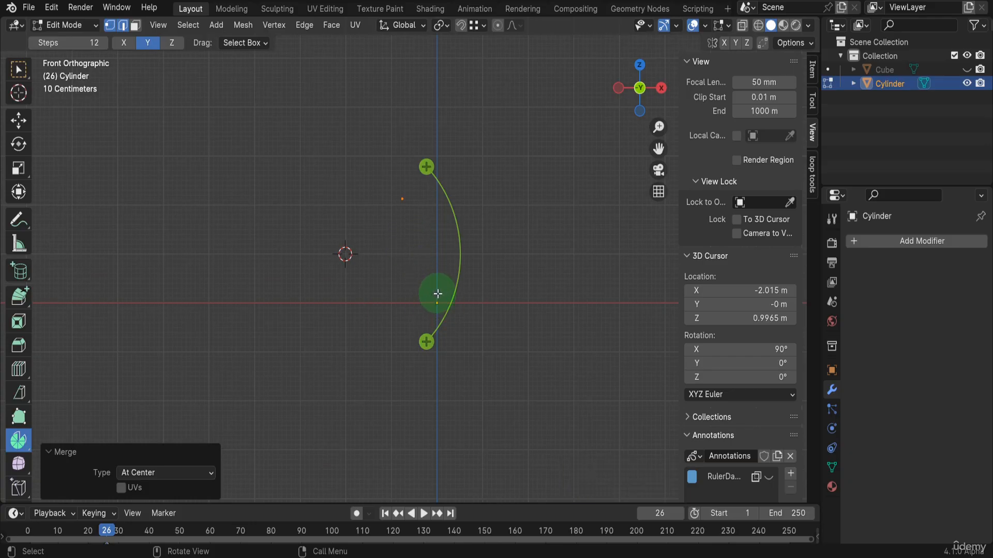
Snap the 3D cursor to the world origin and snap the remaining vertex to the cursor
key(shift+s)
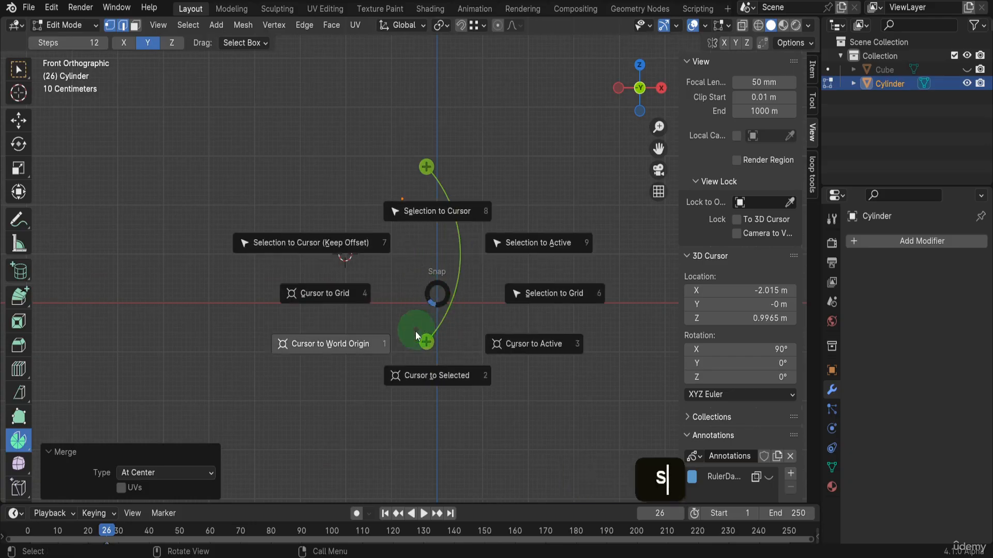
click(377, 342)
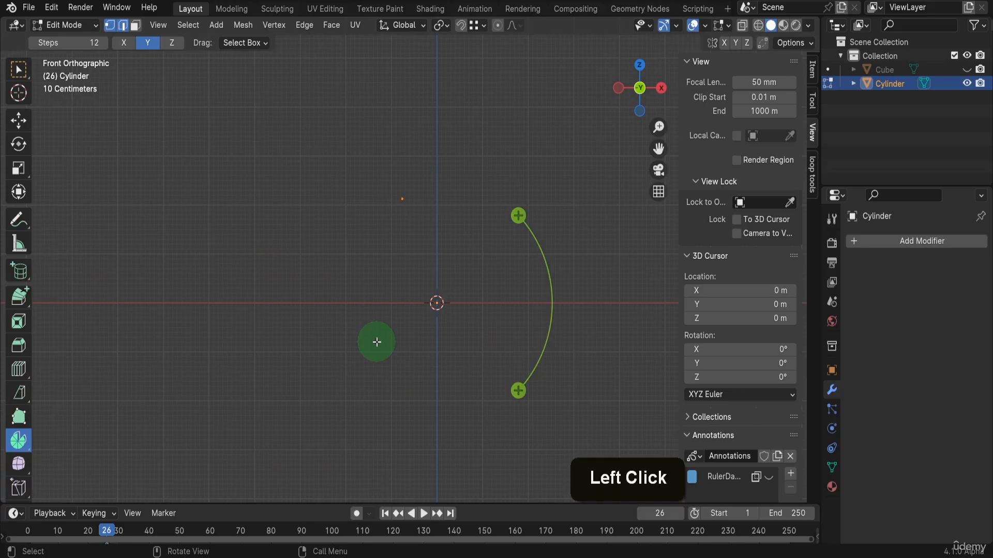
key(shift+s)
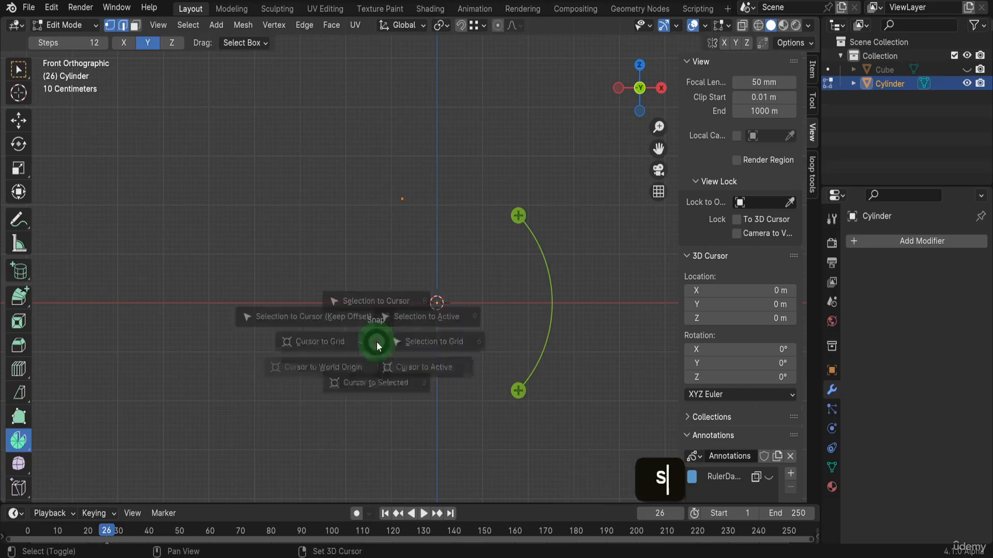
click(369, 261)
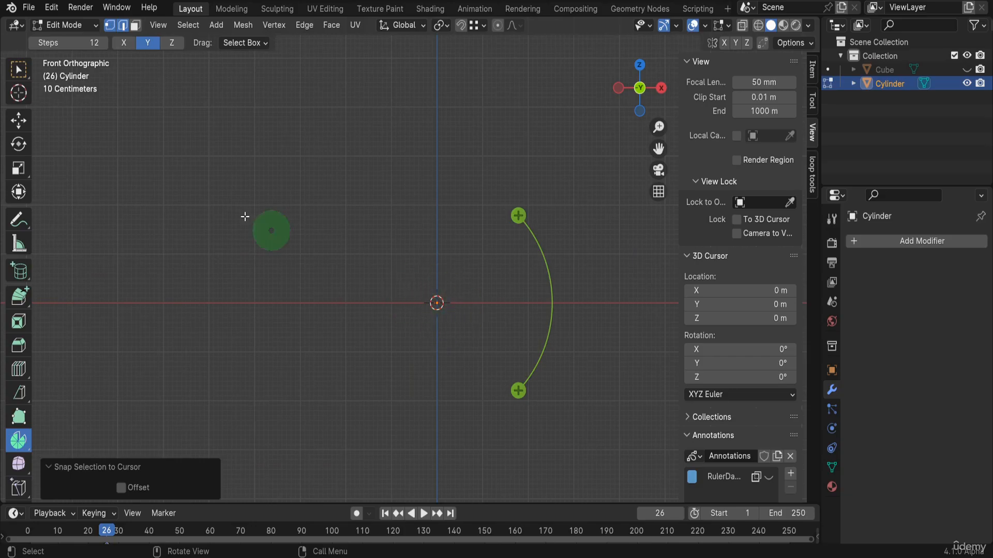
With the Spin tool deactivated, extrude the vertex about 1.35 m along the X axis
click(21, 69)
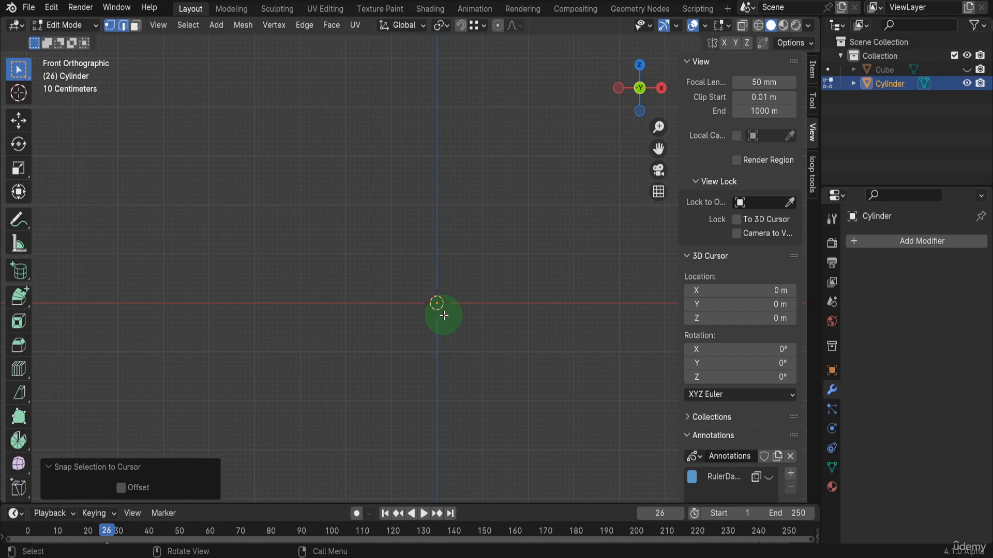
key(e)
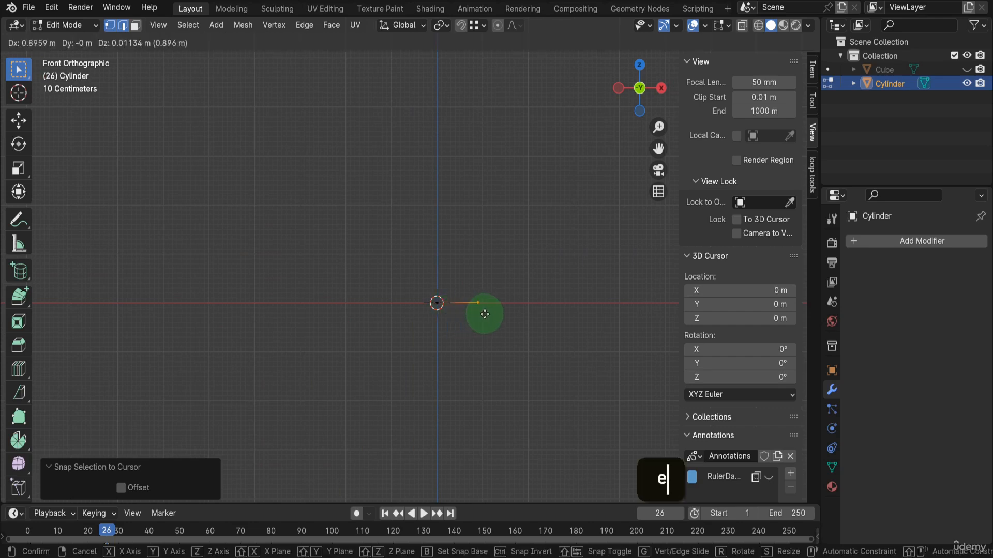
key(x)
click(505, 316)
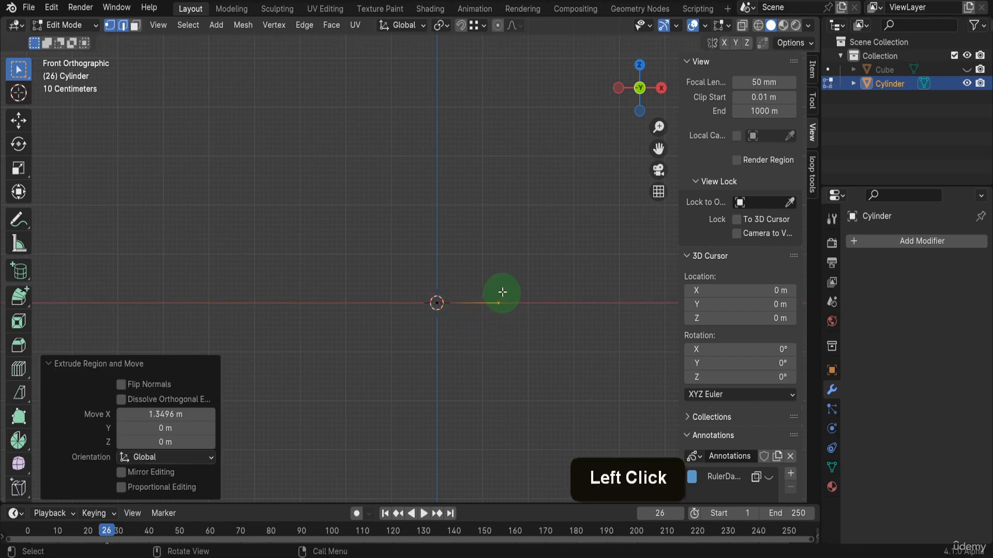
Extrude a chain of short edges upward from the base line's outer end, shaping a profile with two outward bulges
ctrl+right_click(507, 288)
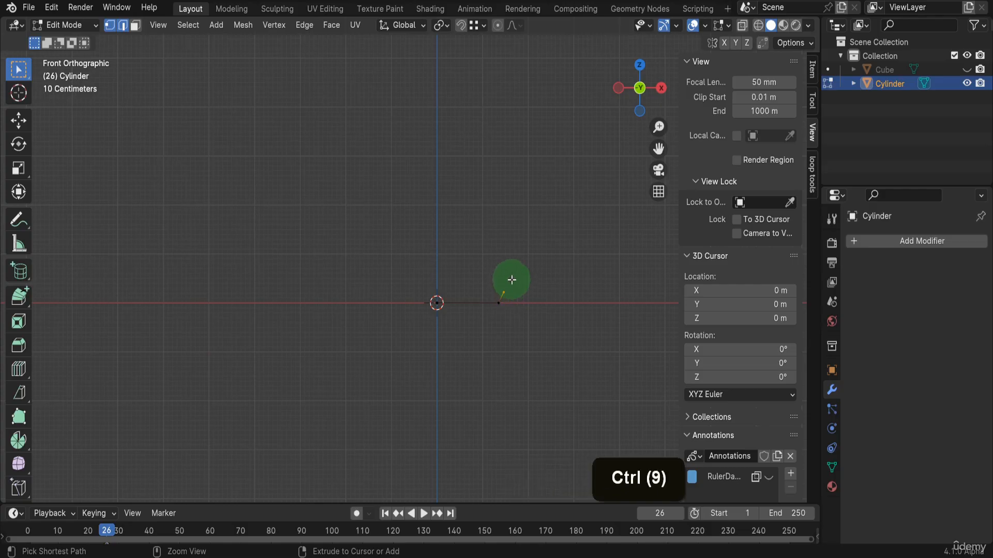
ctrl+right_click(512, 280)
ctrl+right_click(497, 252)
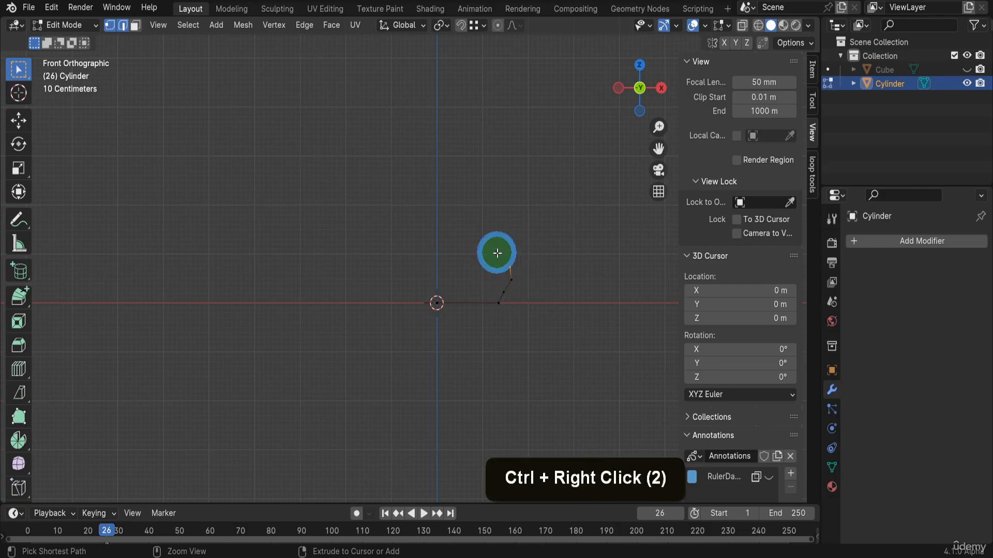
ctrl+right_click(485, 222)
ctrl+right_click(491, 210)
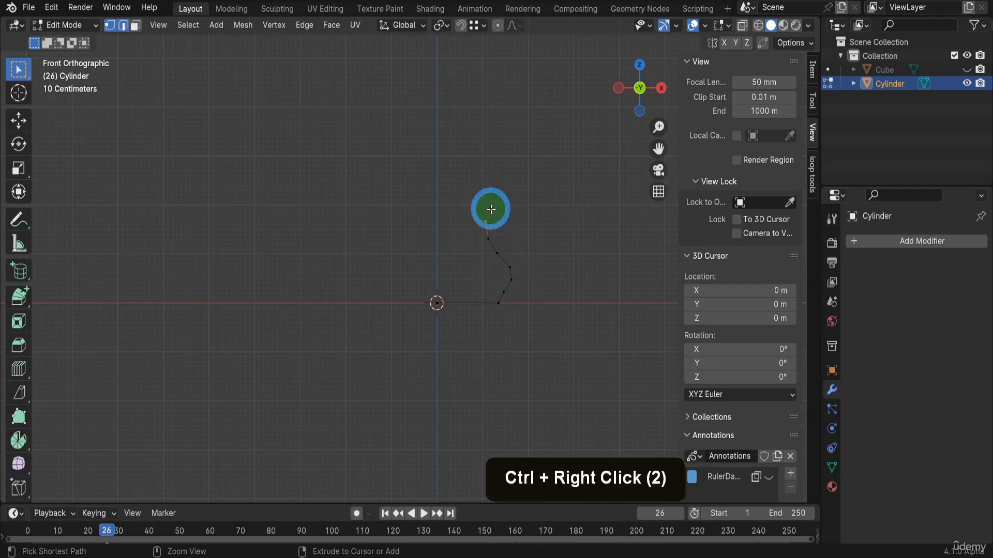
ctrl+right_click(503, 199)
ctrl+right_click(517, 184)
ctrl+right_click(517, 164)
ctrl+right_click(517, 143)
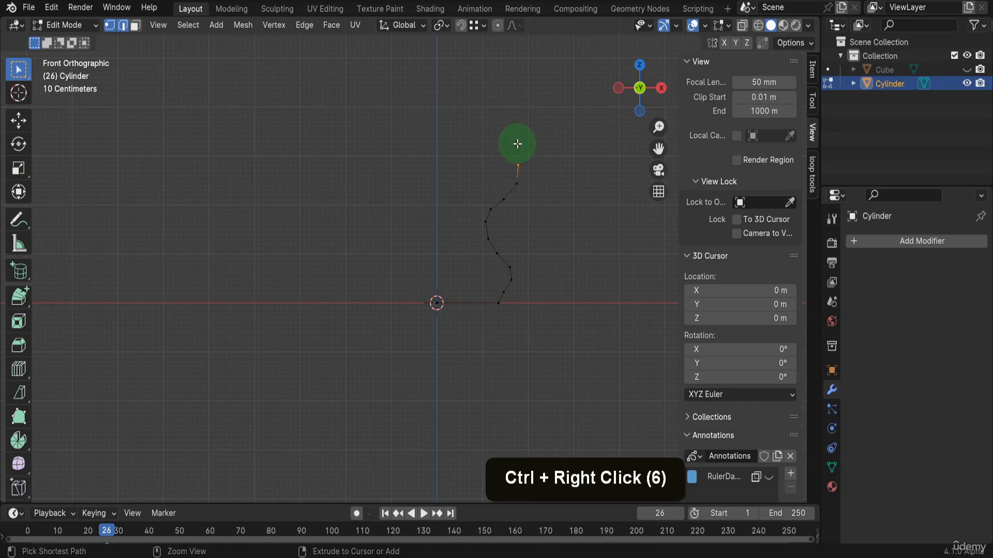
ctrl+right_click(509, 133)
ctrl+right_click(494, 118)
ctrl+right_click(485, 103)
ctrl+right_click(496, 89)
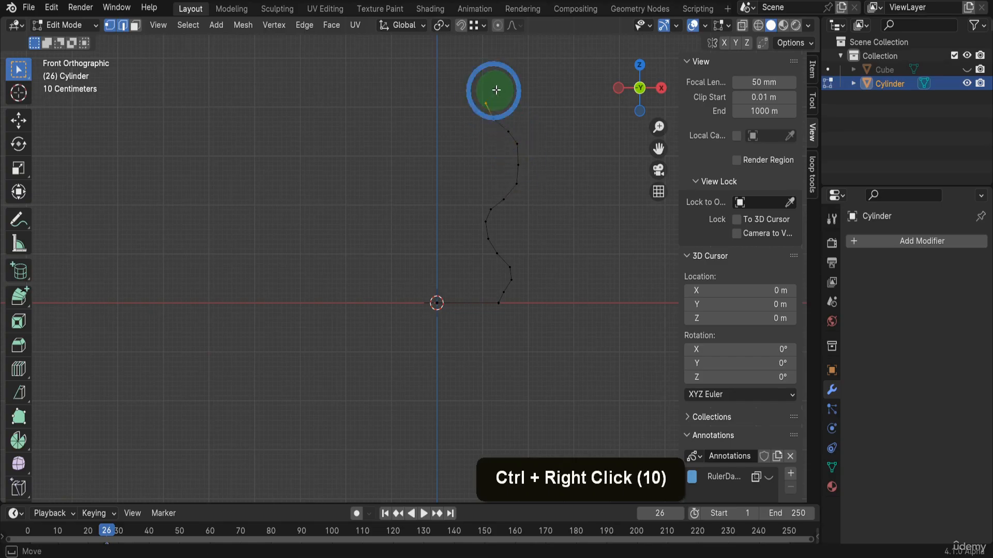
ctrl+right_click(506, 80)
ctrl+right_click(514, 73)
Continue the profile upward with a third outward bulge and finish it with a rim flaring outward along X
scroll(515, 222, down, 3)
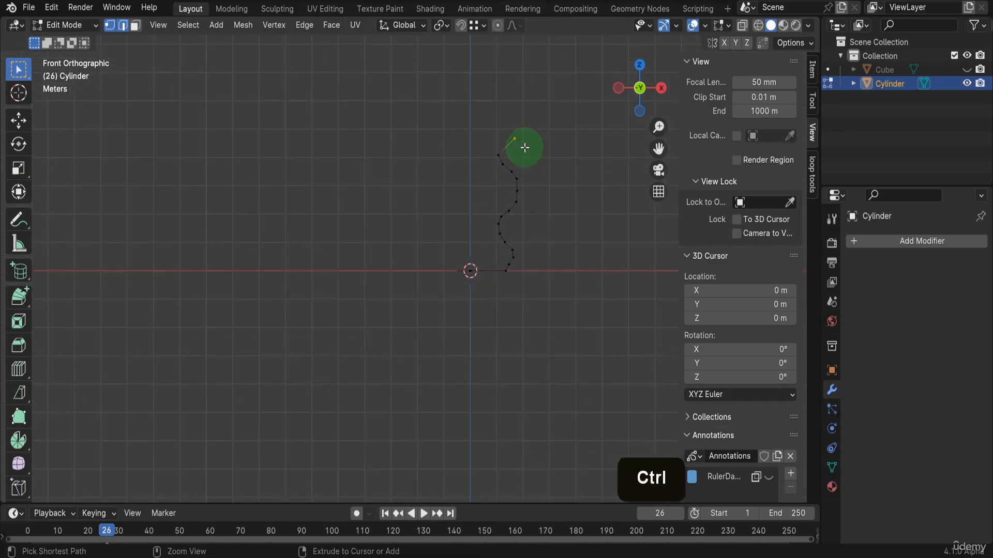
ctrl+right_click(517, 124)
ctrl+right_click(517, 113)
ctrl+right_click(509, 104)
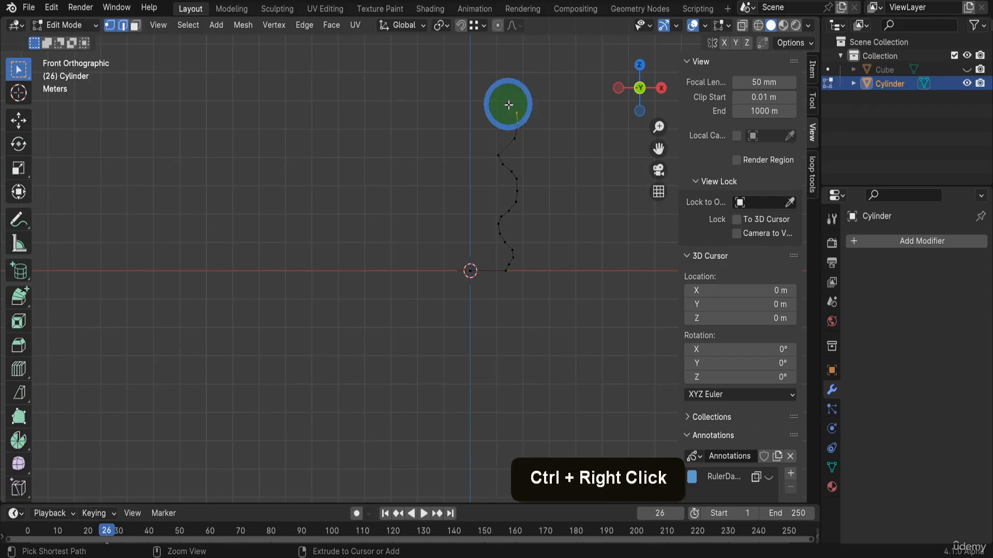
ctrl+right_click(504, 100)
ctrl+right_click(501, 97)
ctrl+right_click(499, 84)
ctrl+right_click(512, 79)
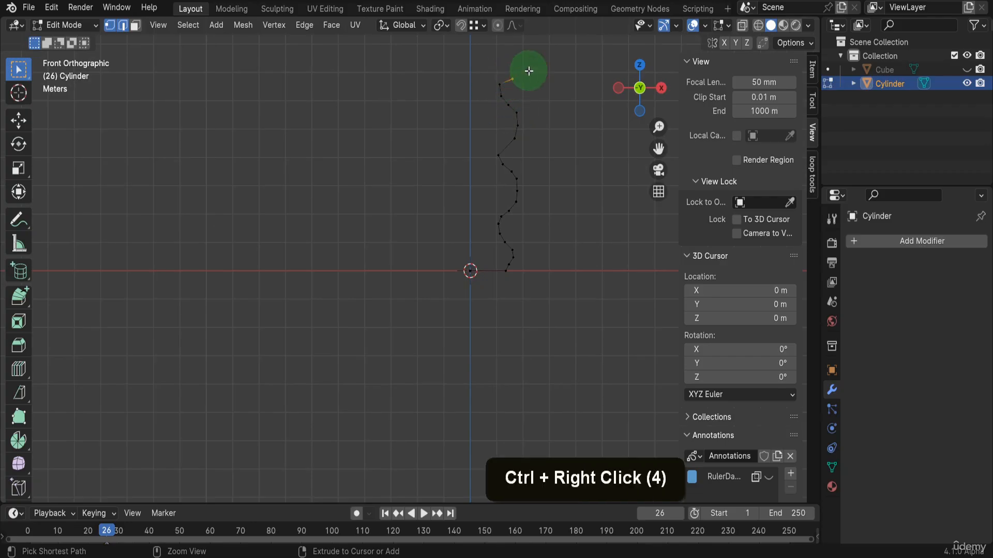
ctrl+right_click(528, 71)
Select the entire profile and spin it around the Z axis through about 261° in 12 steps
key(a)
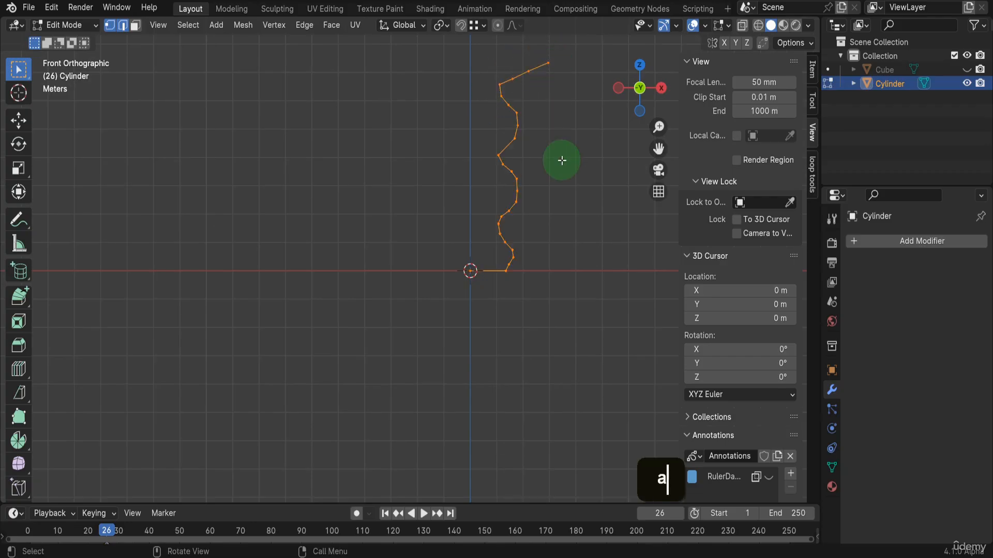
click(18, 441)
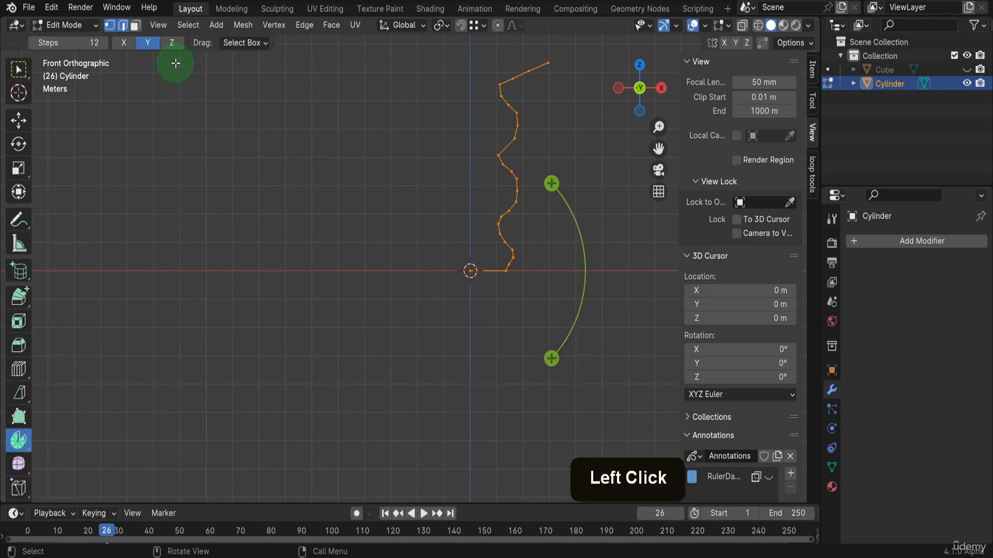
click(170, 44)
middle_drag(433, 302, 498, 351)
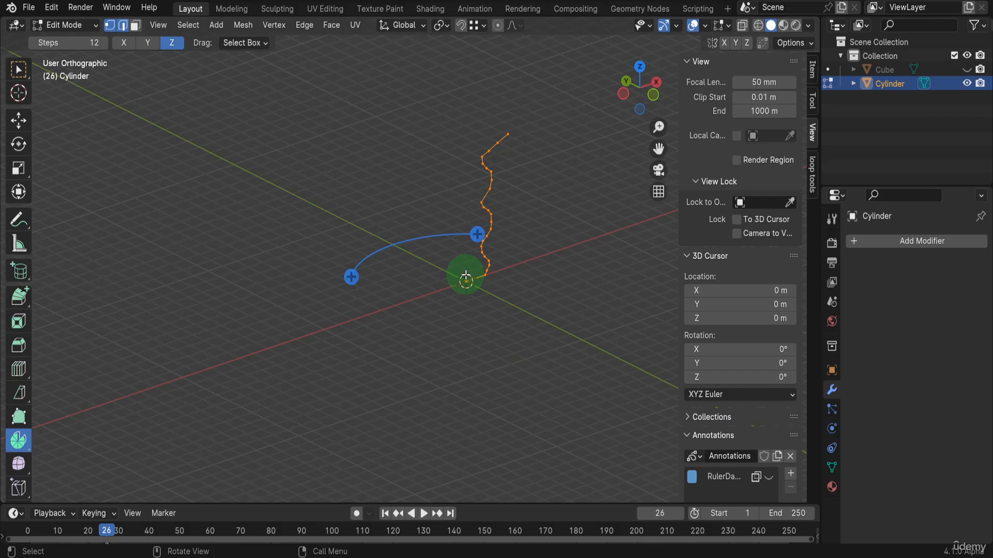
drag(354, 278, 509, 199)
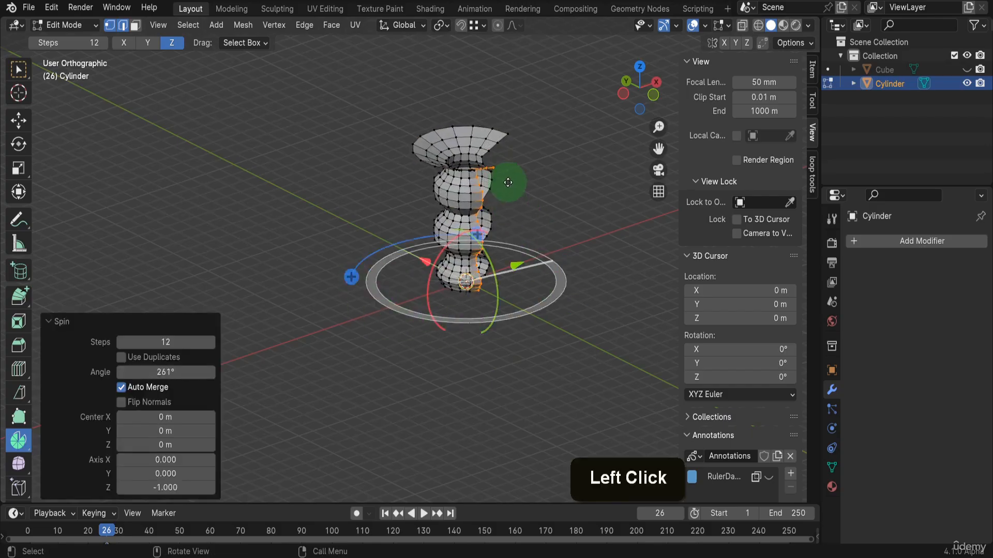
Set the spin angle to 360° to close the vase all the way around
double_click(179, 371)
text(36)
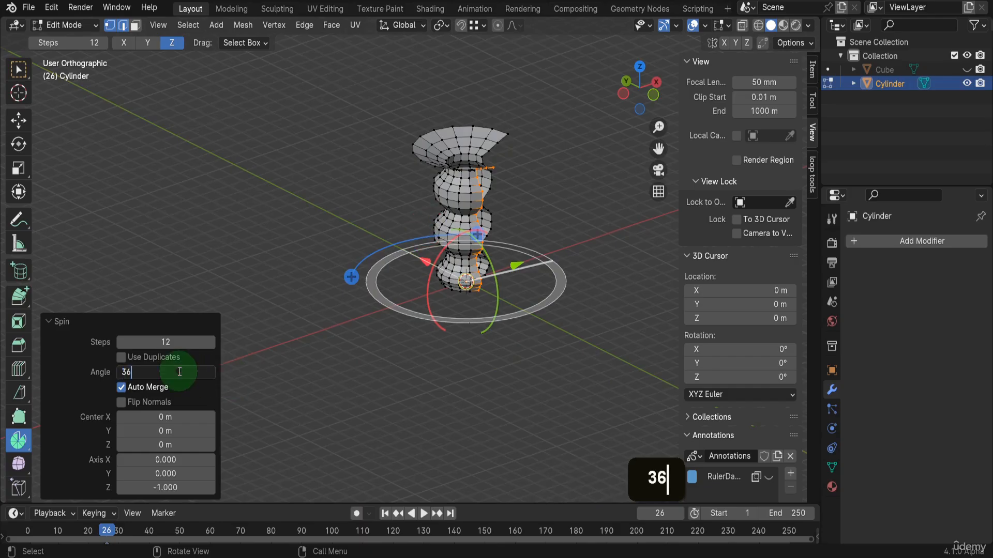
text(0)
key(Return)
middle_drag(414, 358, 390, 343)
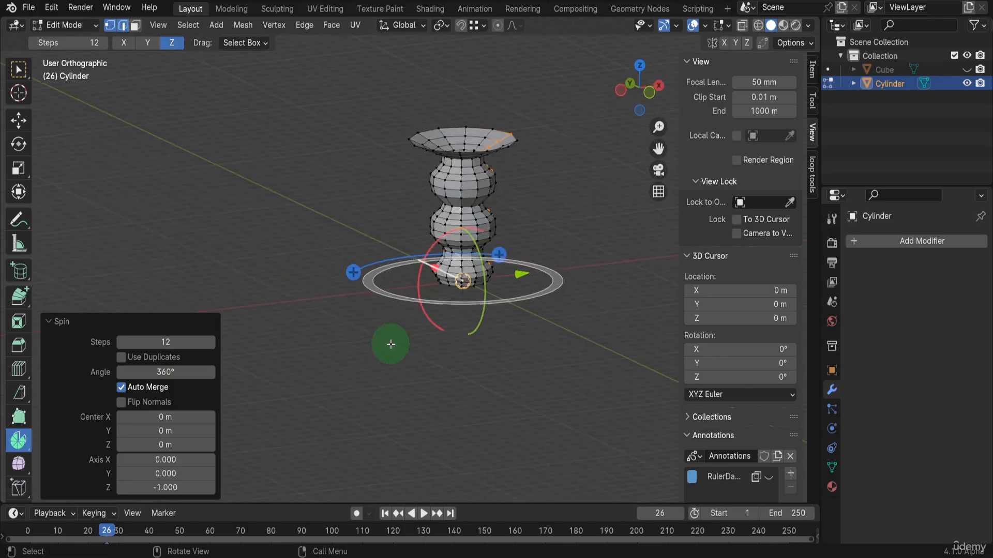
Shift the spin centre X to -0.17 m and examine the vase from the front
drag(181, 419, 158, 418)
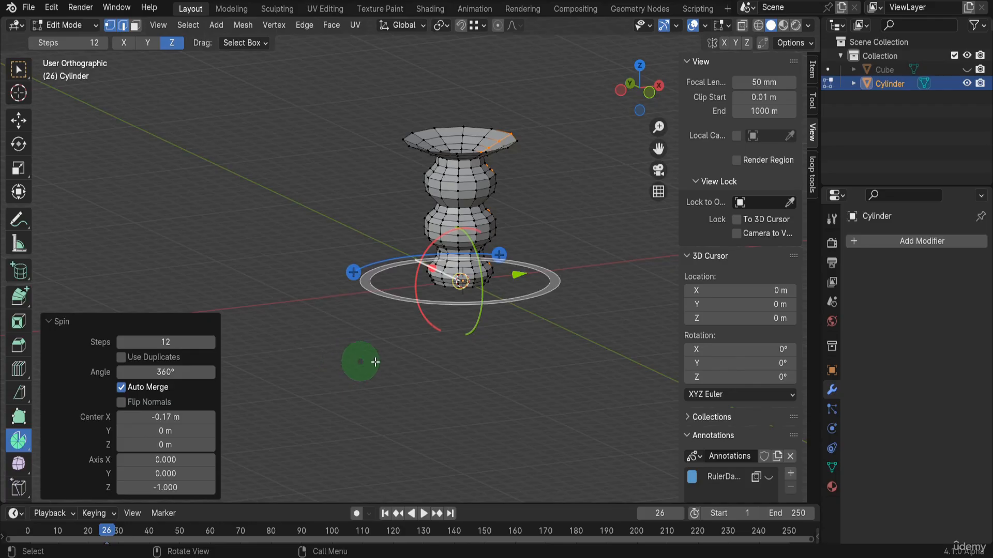
scroll(456, 265, up, 3)
middle_drag(456, 266, 408, 250)
scroll(405, 251, down, 2)
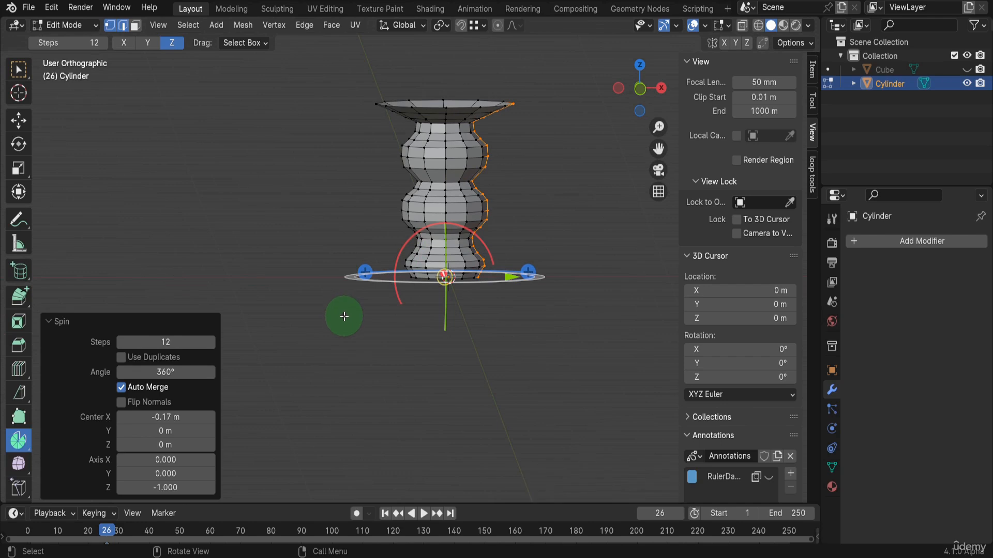
Select the whole vase and smooth its vertices with the Smooth tool, adjusting the smoothing to about 1.039
click(23, 467)
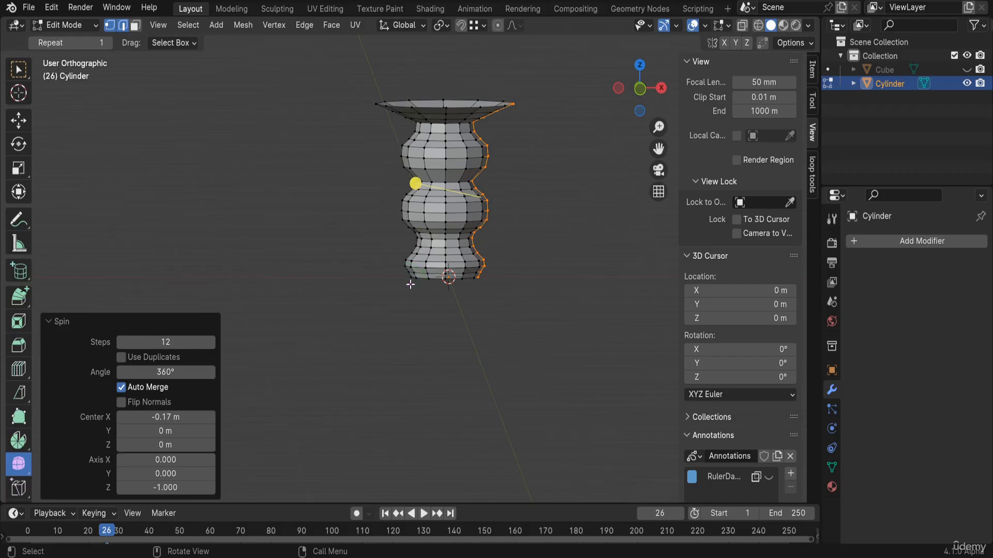
key(a)
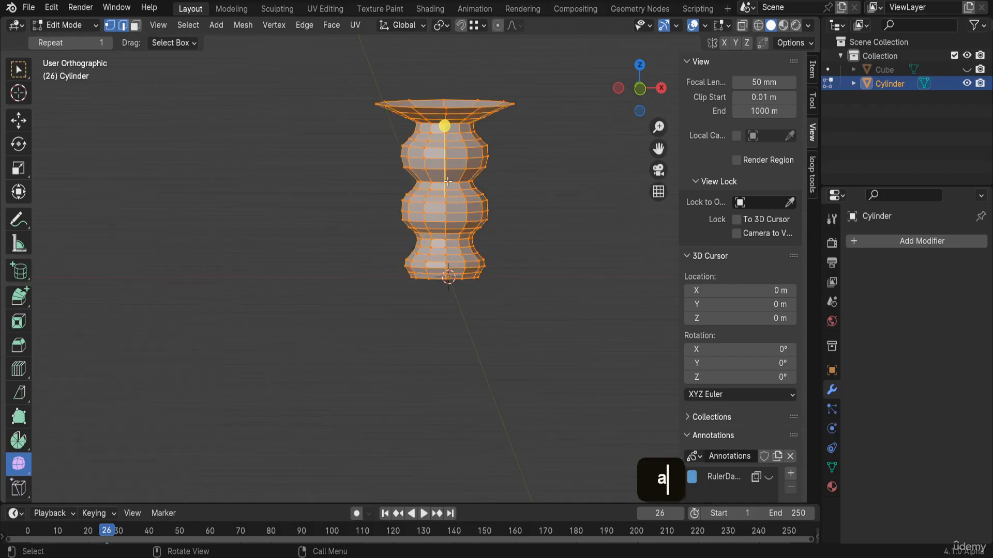
drag(439, 126, 667, 199)
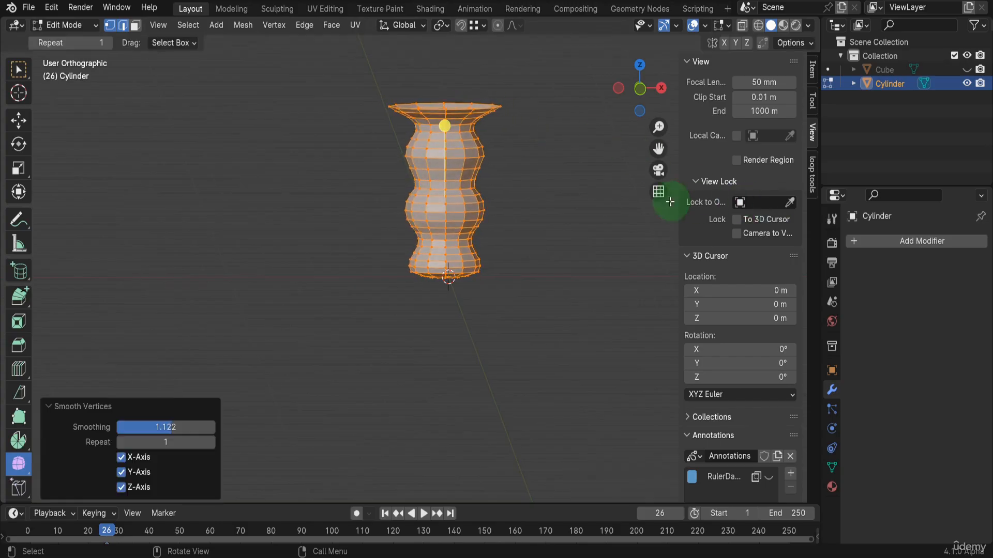
drag(166, 432, 427, 290)
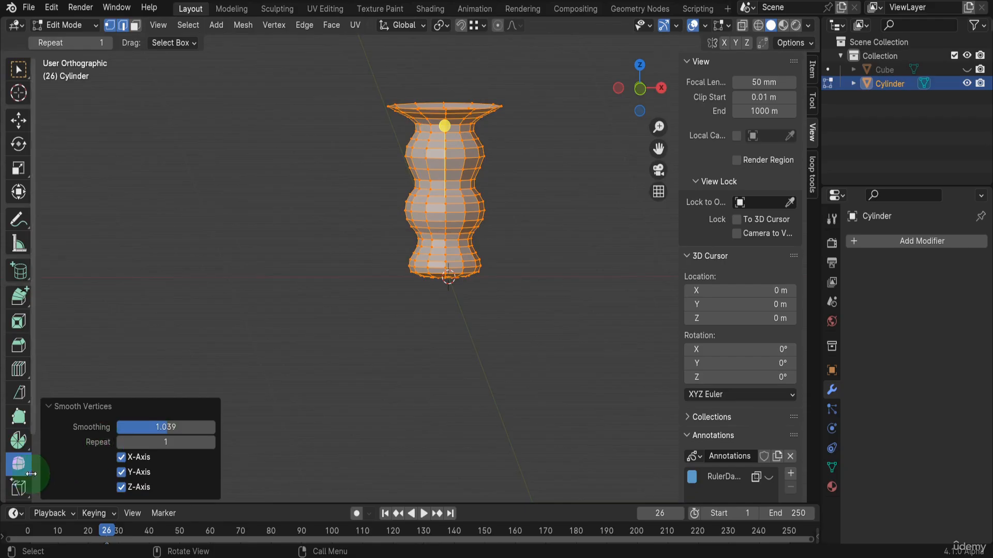
Select the horizontal edge loop around the uppermost bulge and slide its vertices by a factor of about 0.194
scroll(26, 465, down, 4)
click(17, 416)
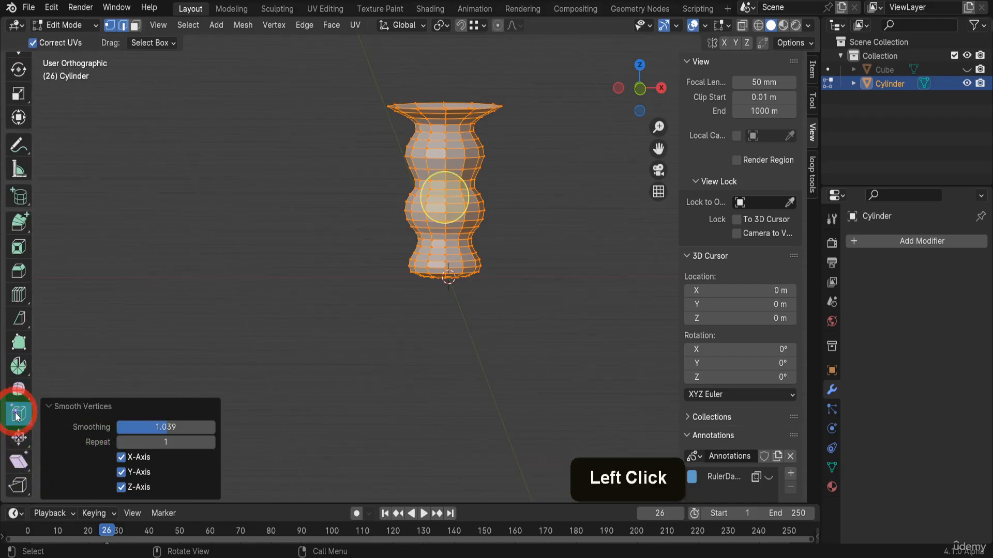
alt+click(438, 160)
scroll(437, 154, up, 4)
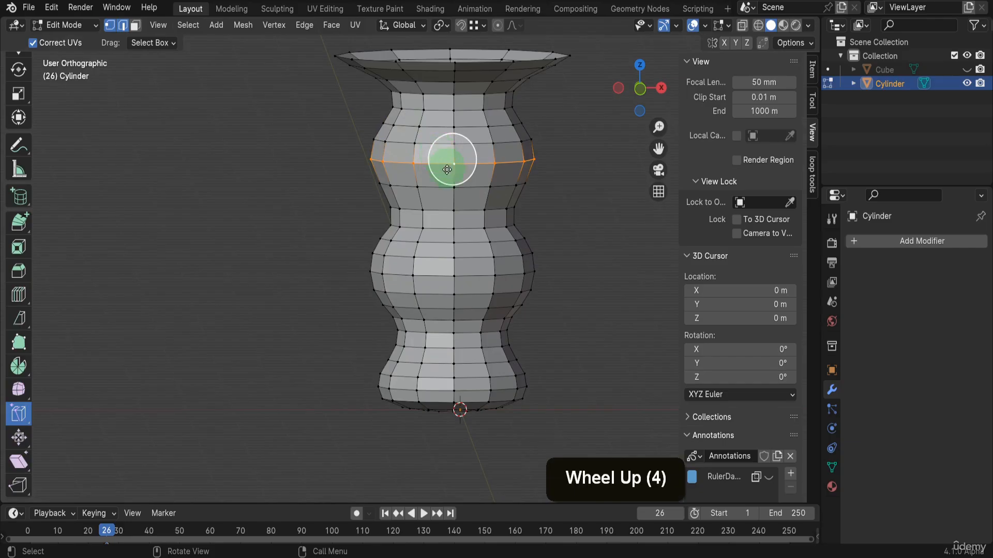
drag(449, 174, 454, 162)
Edge-slide the selected loop on the uppermost bulge downward by a factor of about 0.442
key(g)
key(g)
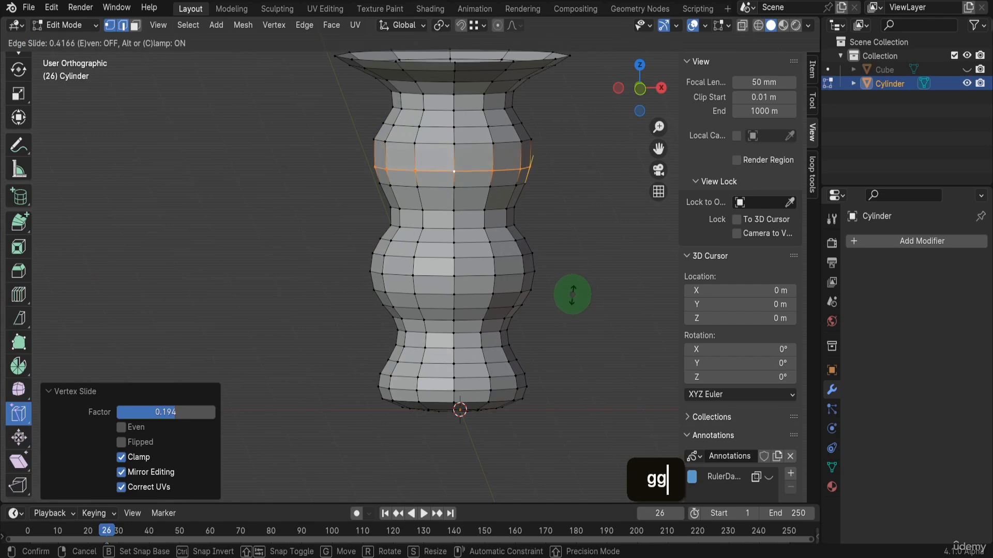
click(572, 294)
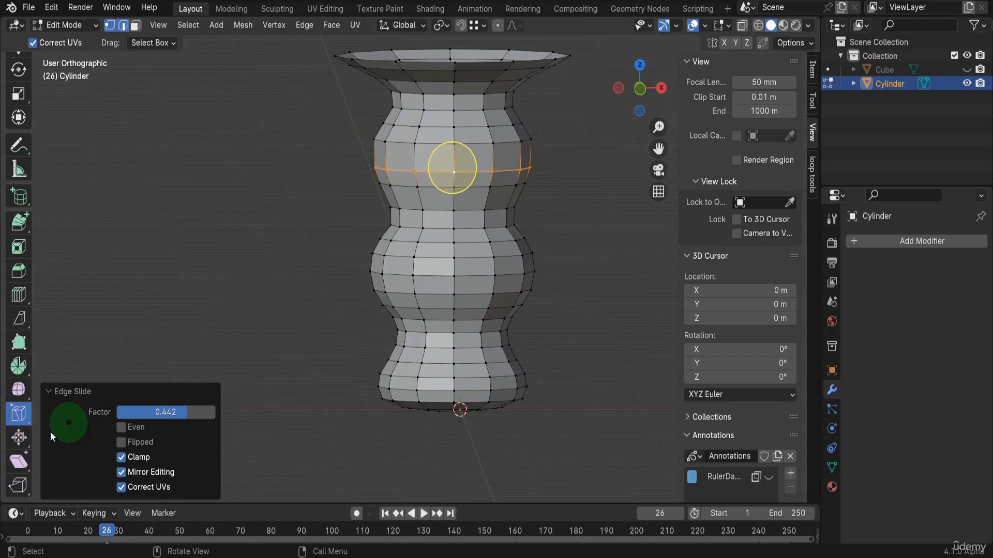
Pull the selected loop inward with Shrink/Fatten at a 0.272 m offset, and push it back outward with a -0.272 m offset
click(20, 437)
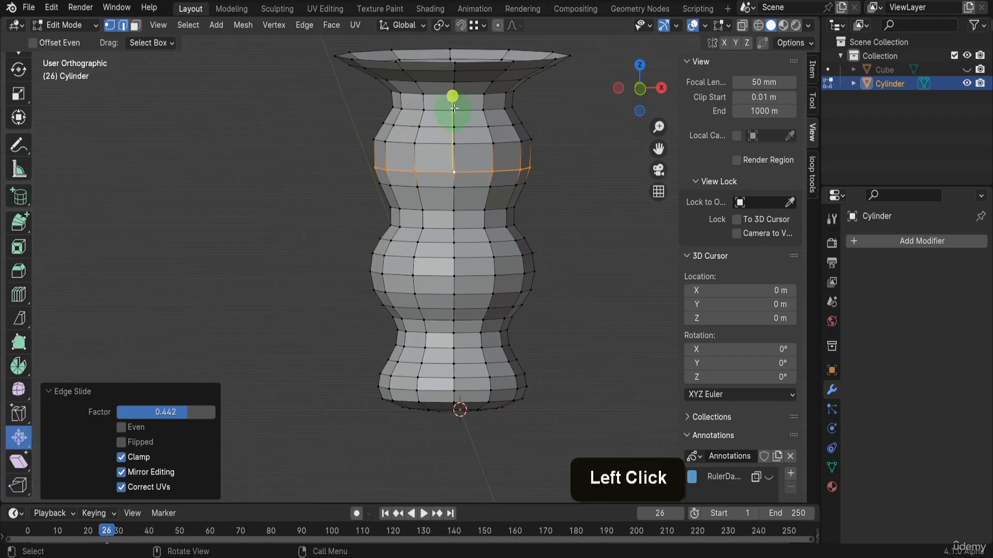
drag(454, 108, 458, 94)
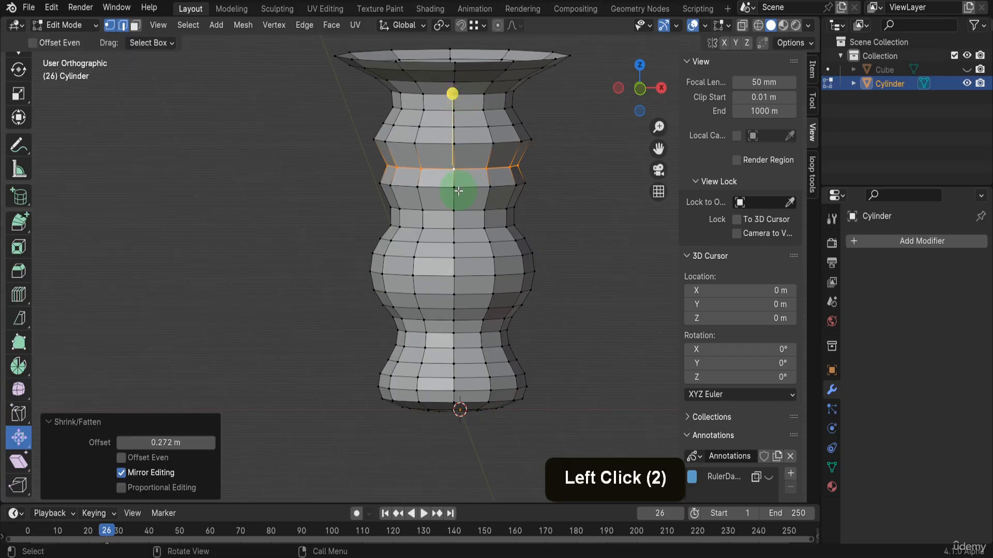
key(alt+s)
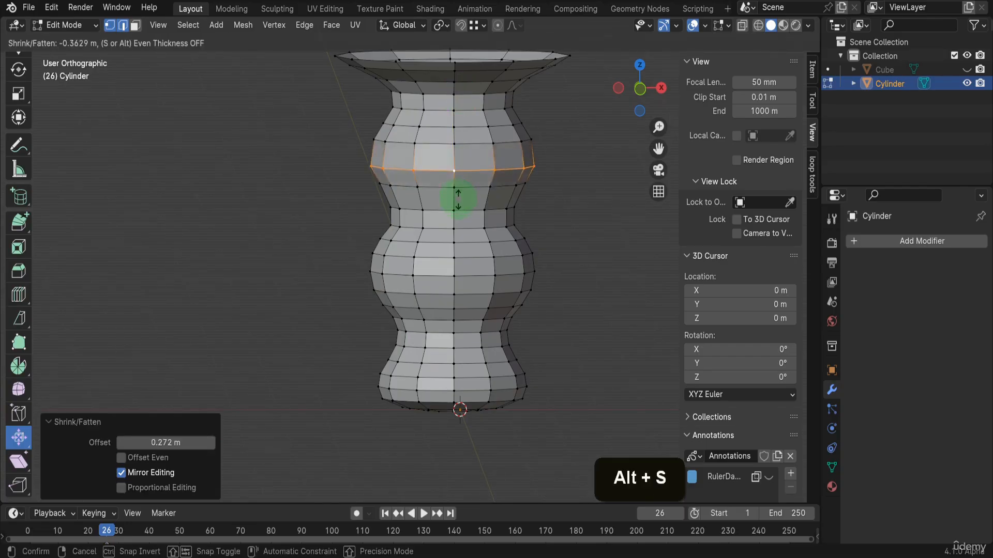
click(457, 199)
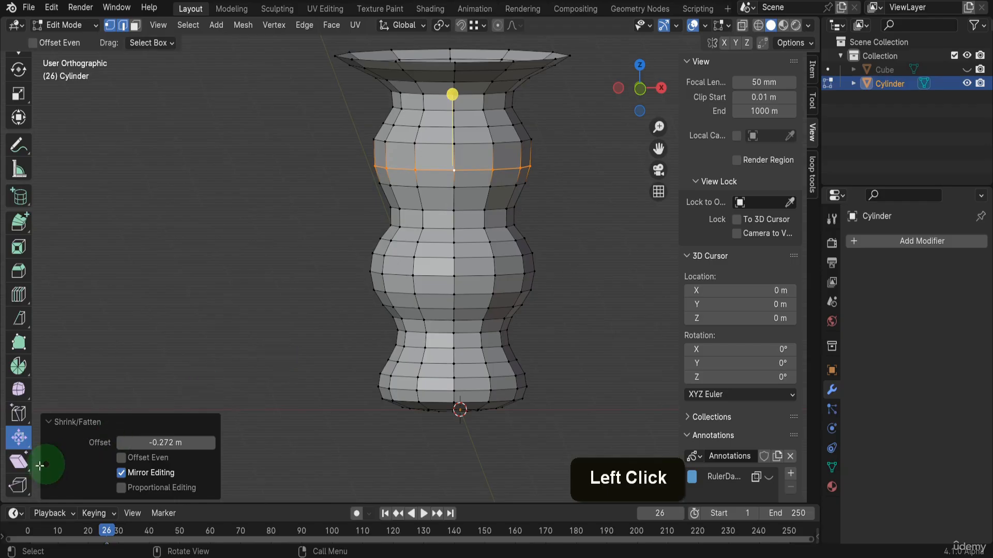
Try to shear the selected edge loop in two different directions with the Shear tool
click(18, 461)
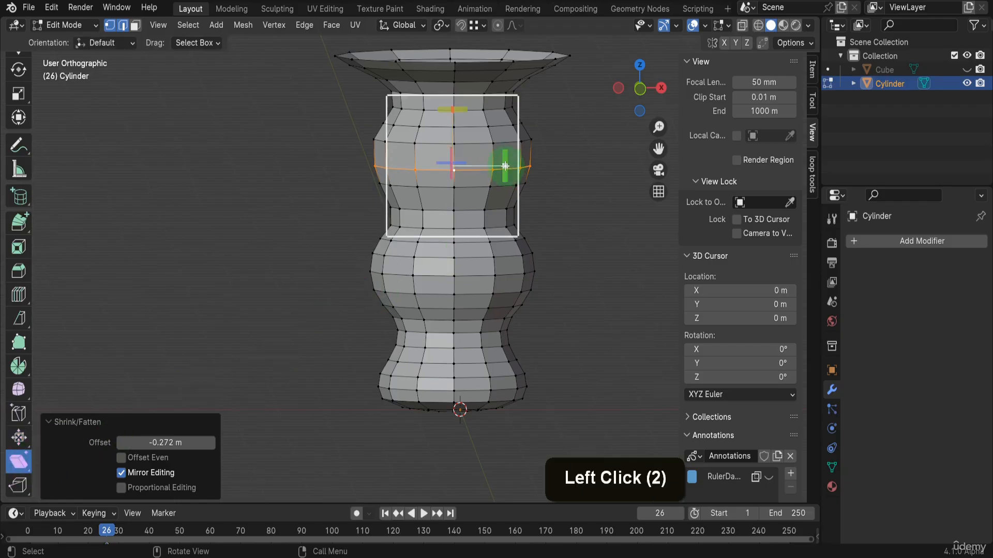
drag(505, 166, 421, 122)
right_click(421, 122)
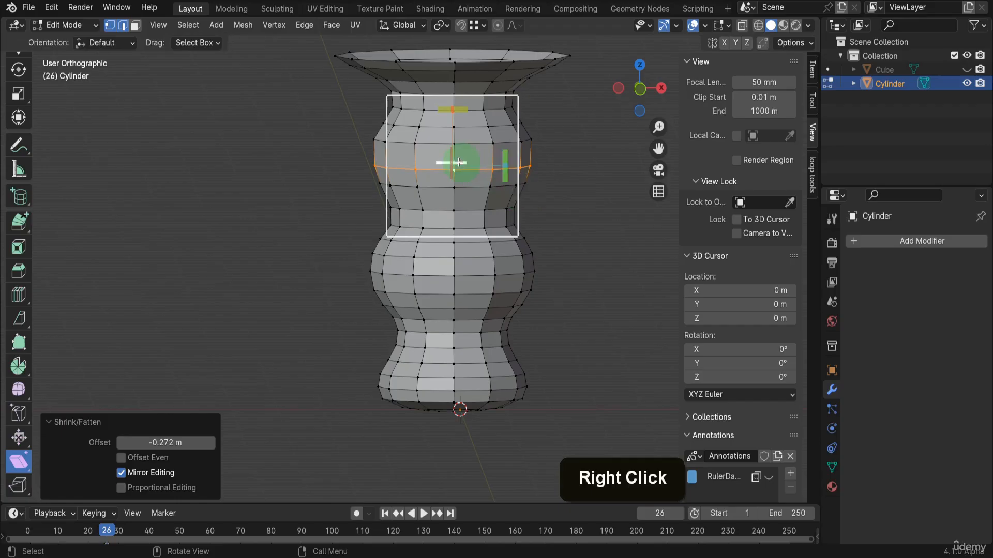
drag(459, 162, 299, 283)
right_click(298, 283)
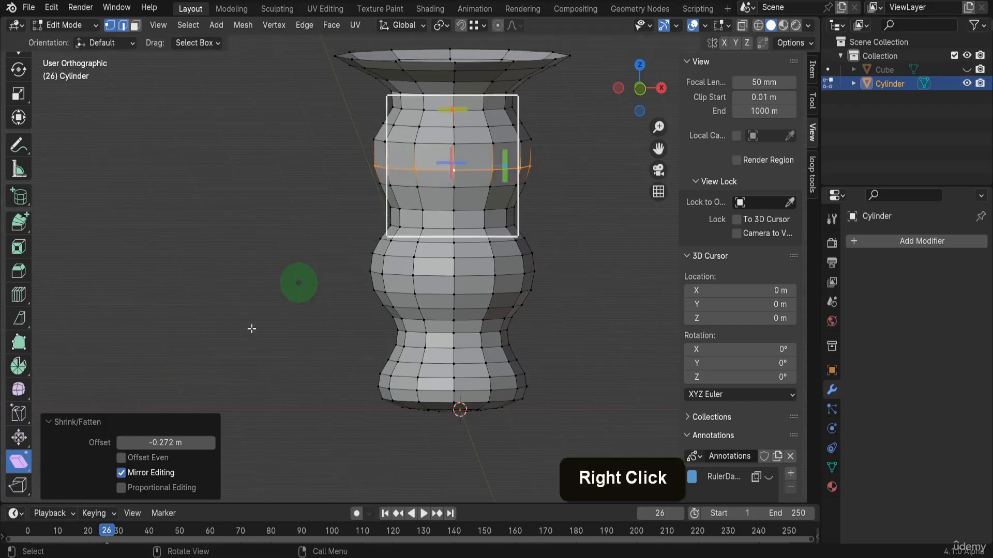
Rip the upper bulge's edge loop open with Rip Region, and rip the loop around the middle bulge downward by about 0.19 m
click(20, 485)
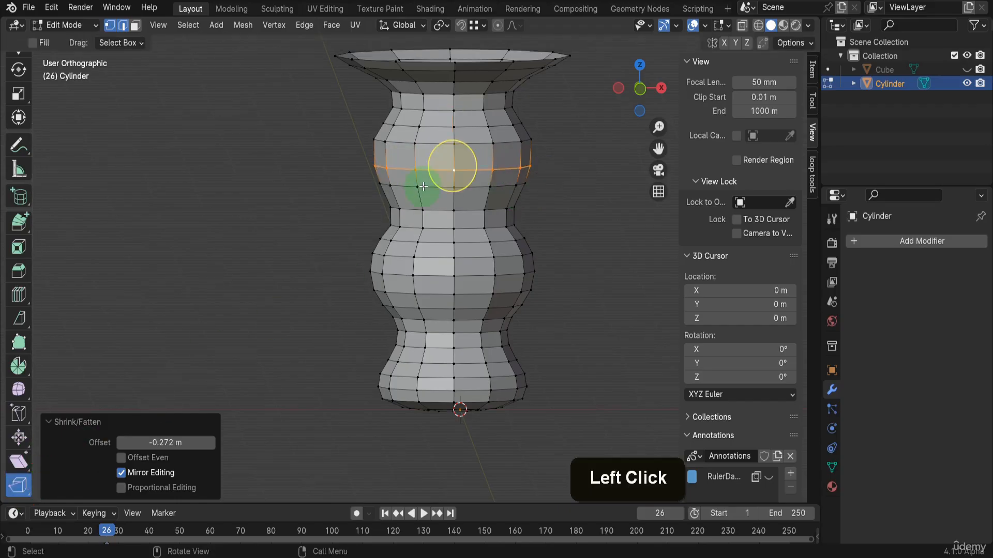
drag(440, 166, 435, 177)
alt+click(432, 256)
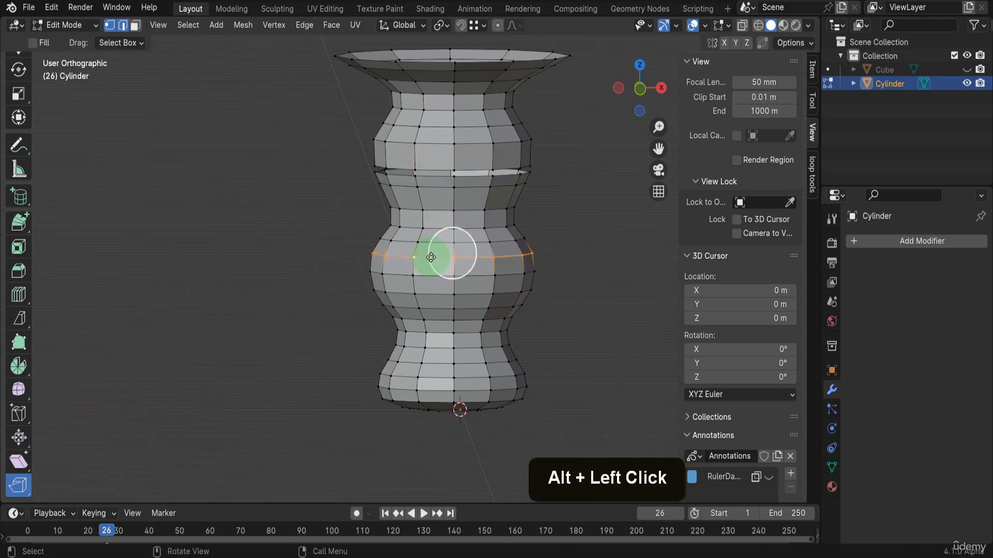
key(v)
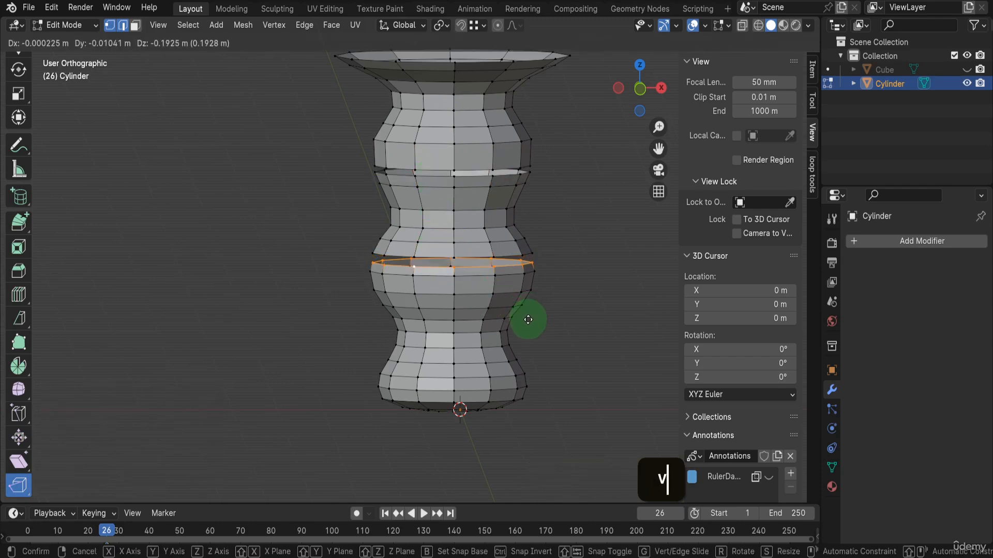
click(528, 316)
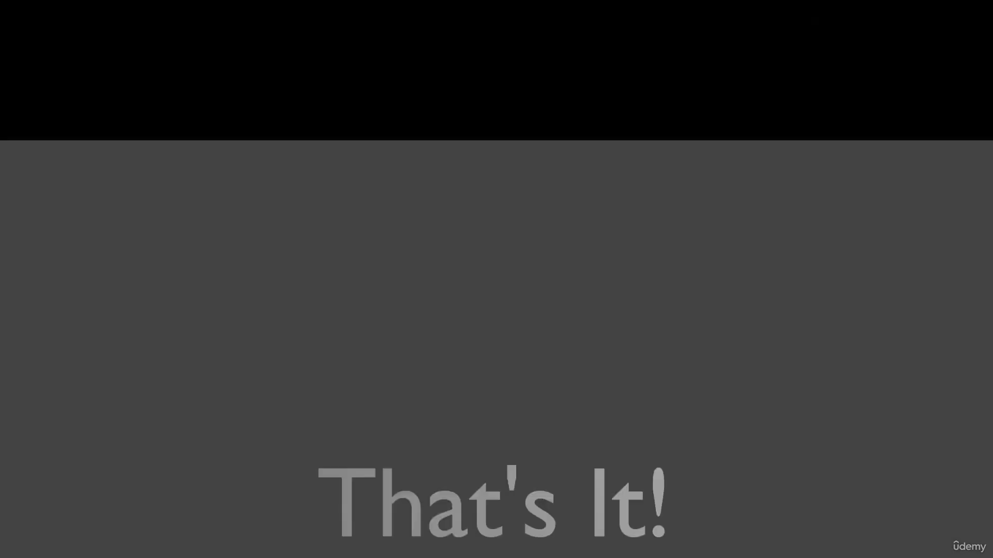